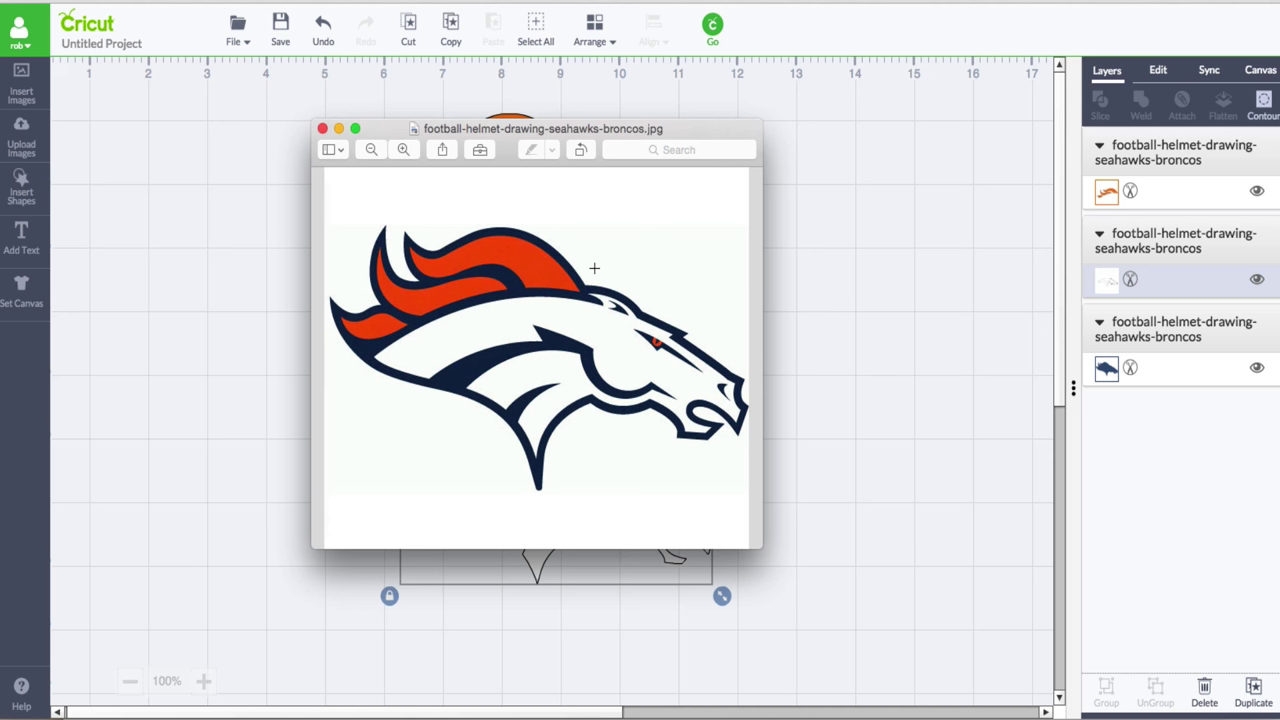
Bring the canvas forward and undo twice, returning the white face and orange mane onto the navy base
click(288, 249)
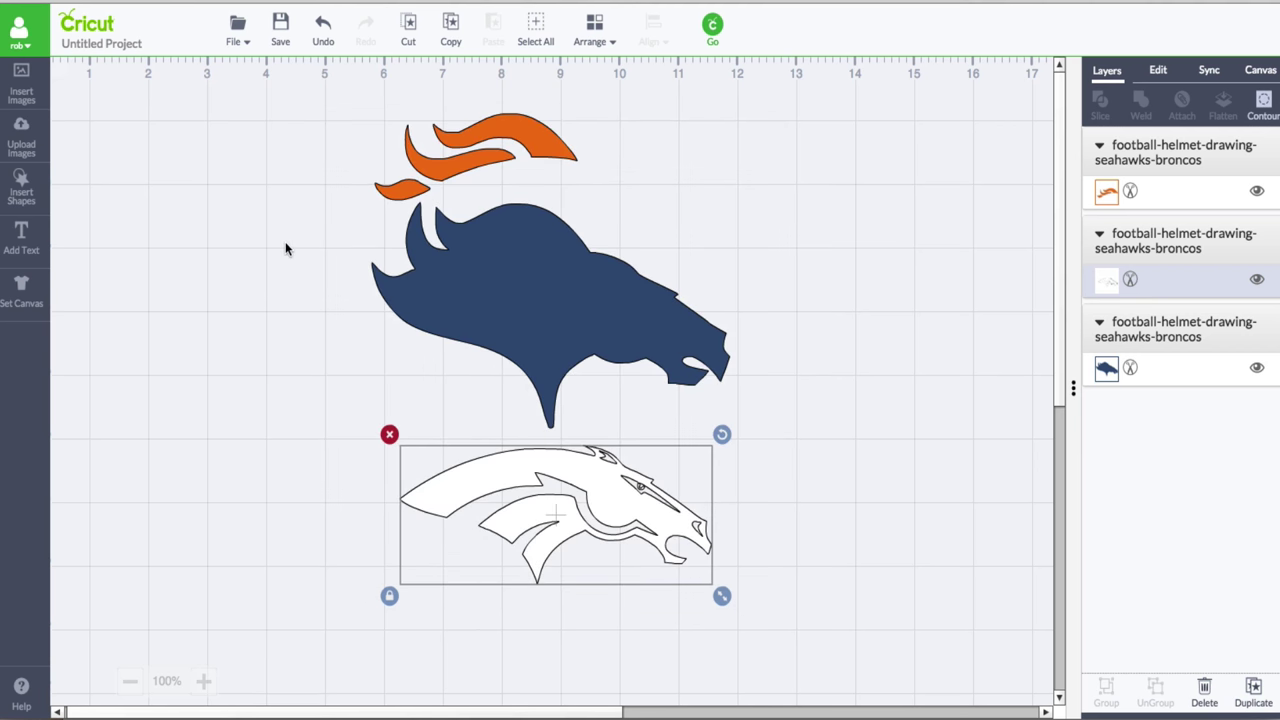
click(325, 30)
click(325, 30)
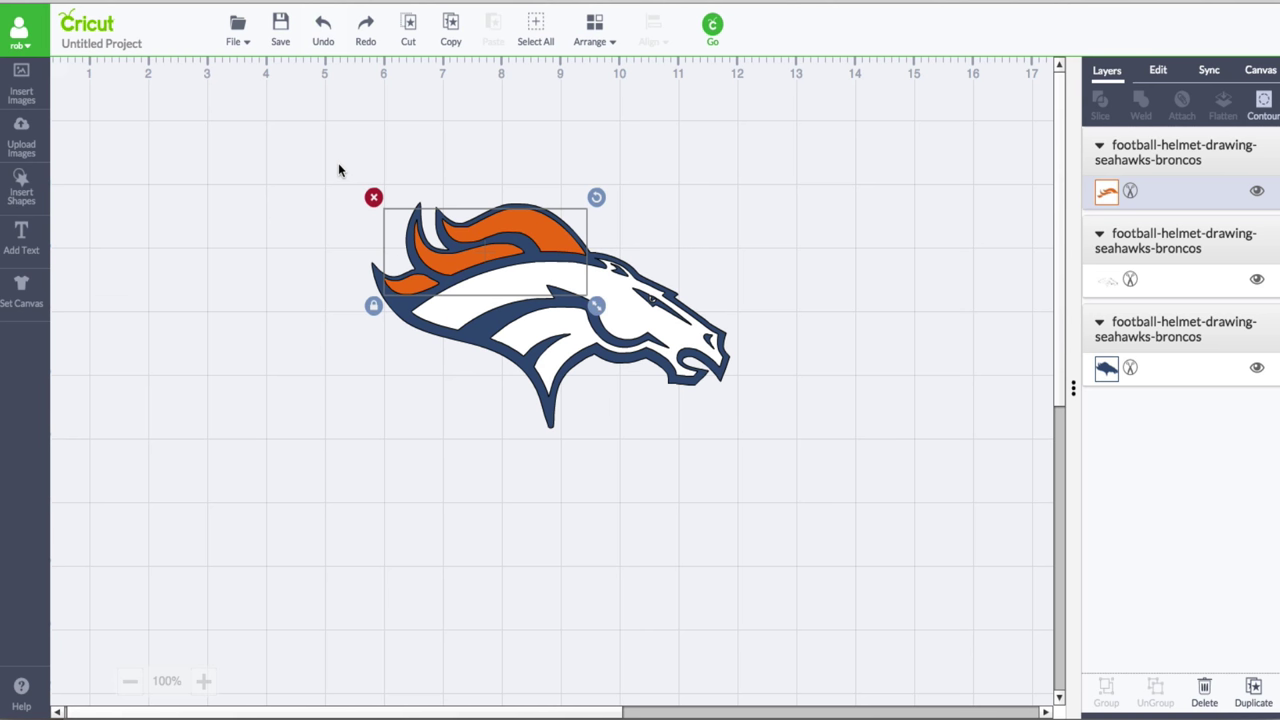
Select all three logo layers and move the assembled logo to the canvas's right edge
click(266, 149)
drag(277, 120, 729, 435)
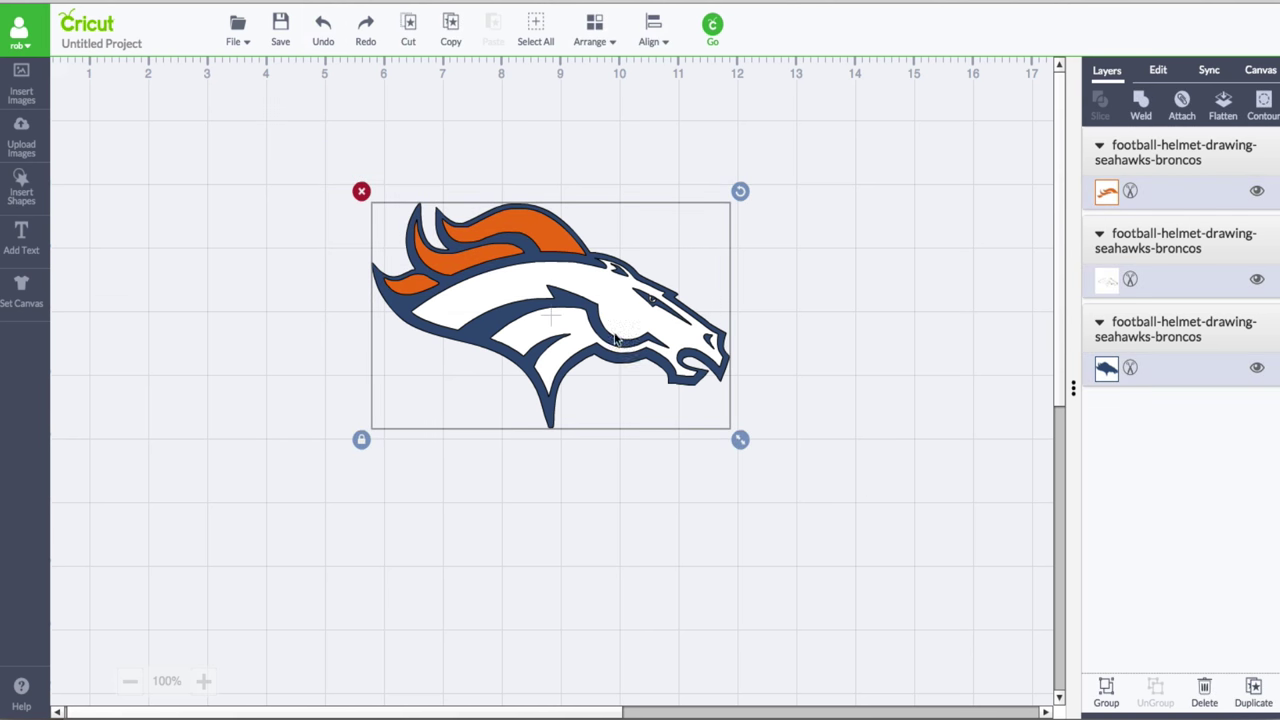
drag(625, 345, 983, 547)
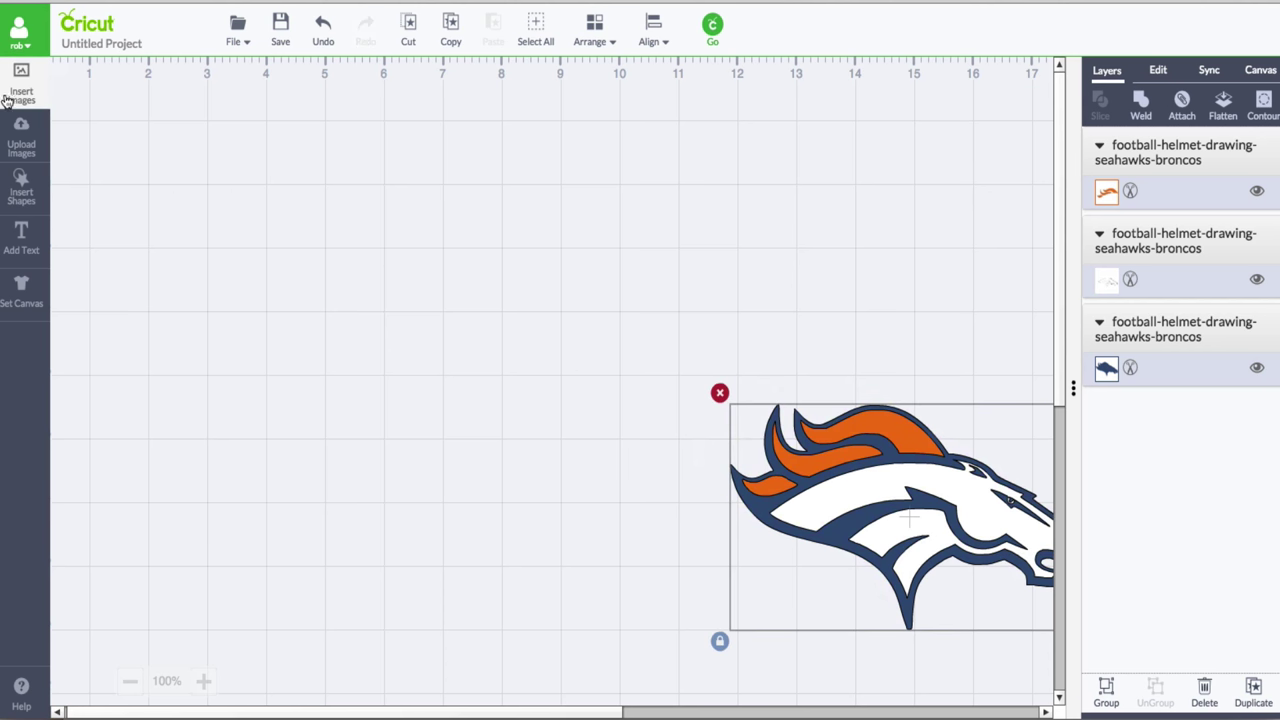
Start a new image upload and choose football-helmet-drawing-seahawks-broncos.jpg from Downloads
click(22, 146)
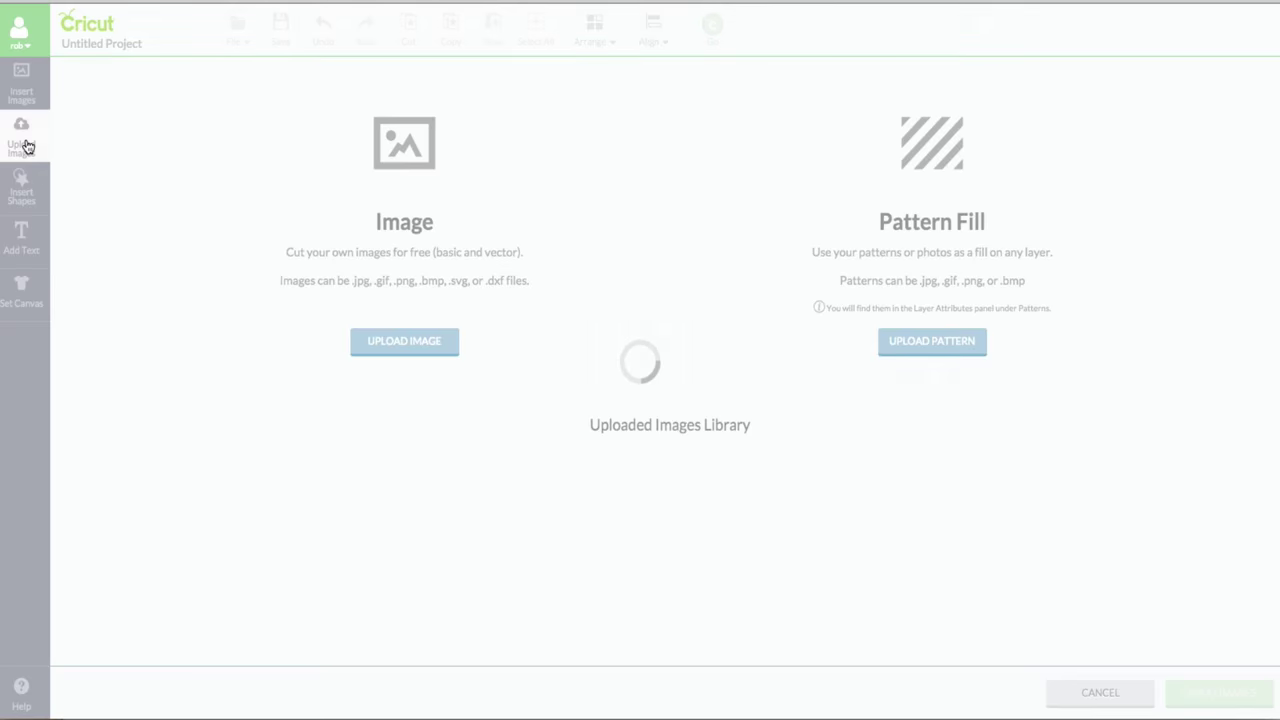
click(428, 344)
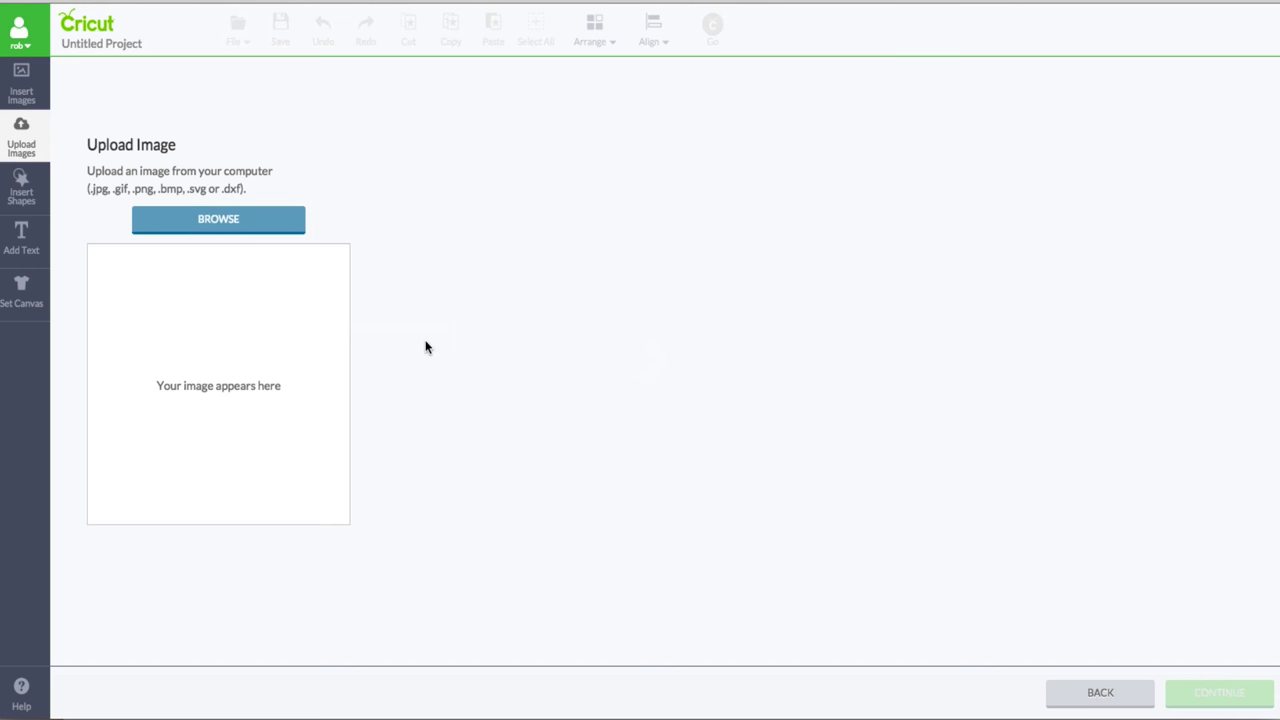
click(252, 230)
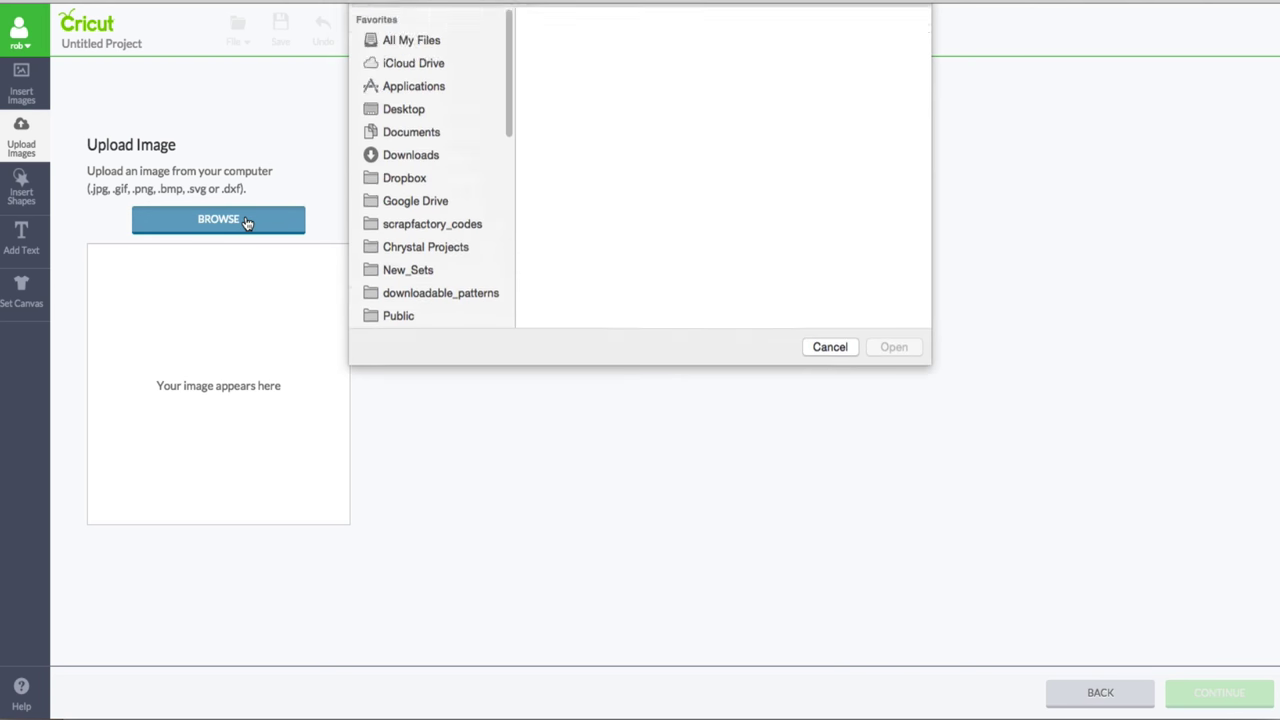
click(634, 76)
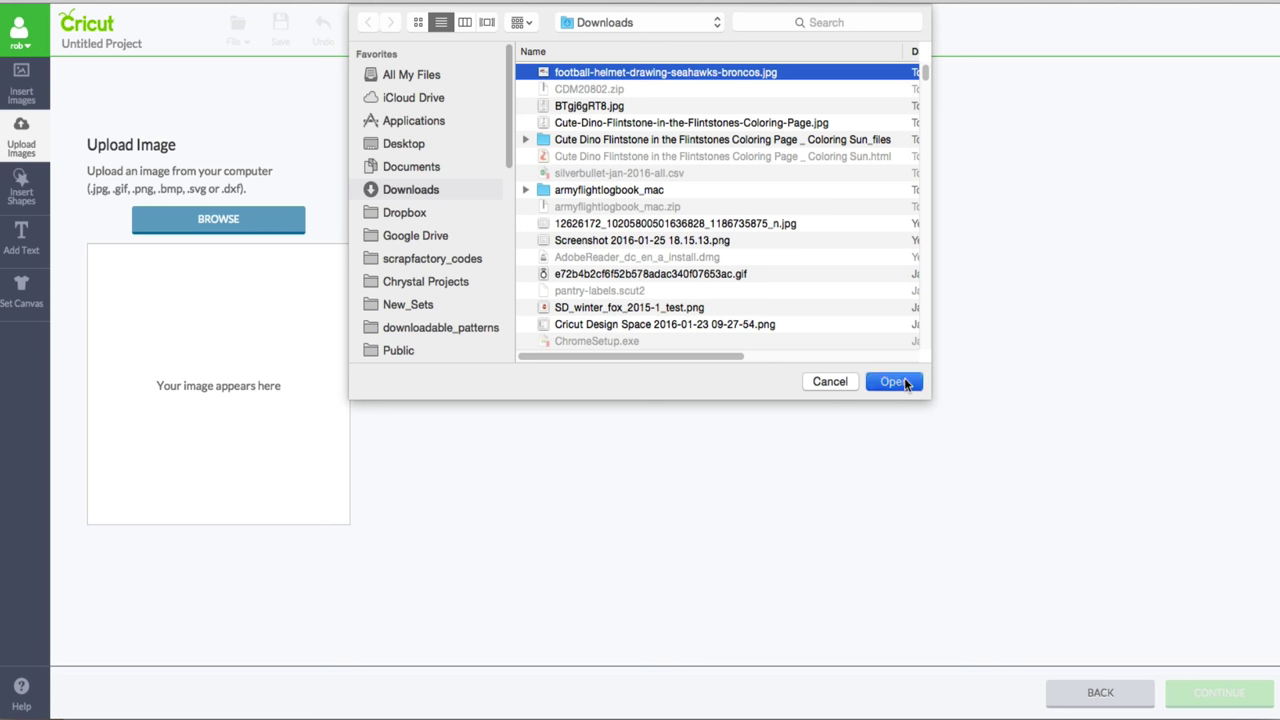
Open the chosen jpg as a Simple image upload and continue to erasing
key(Return)
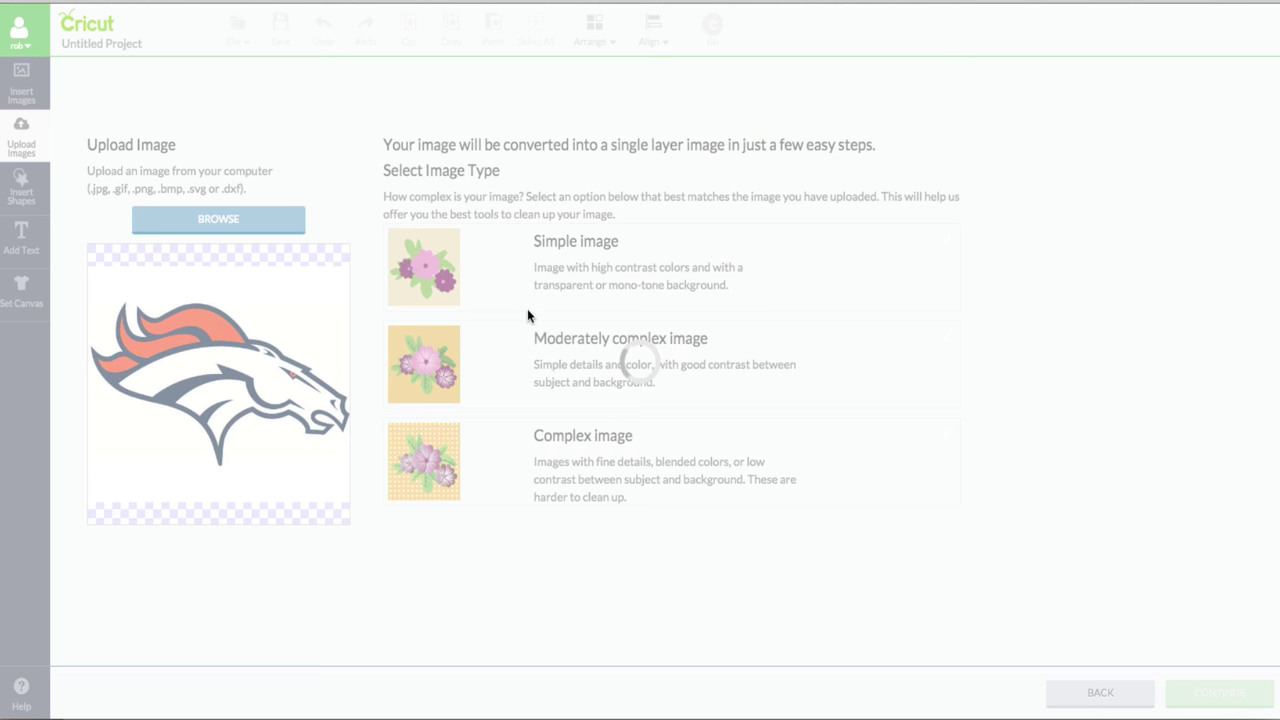
click(410, 293)
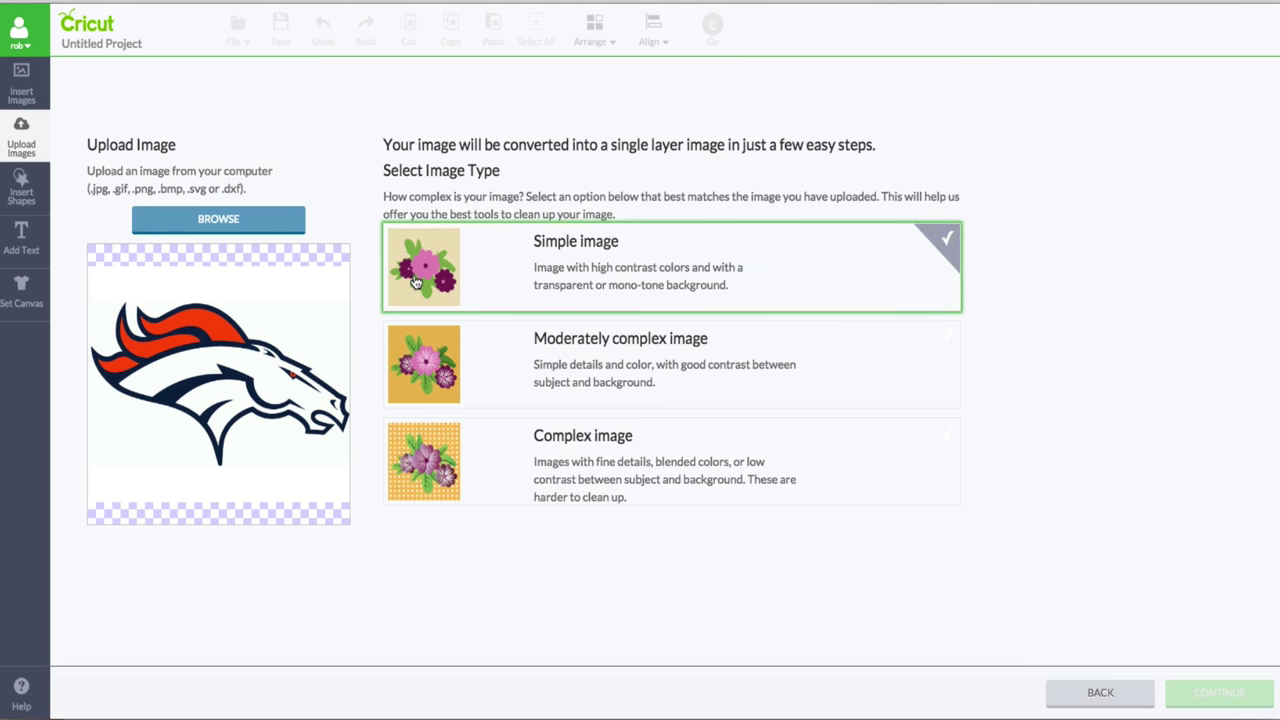
click(1218, 693)
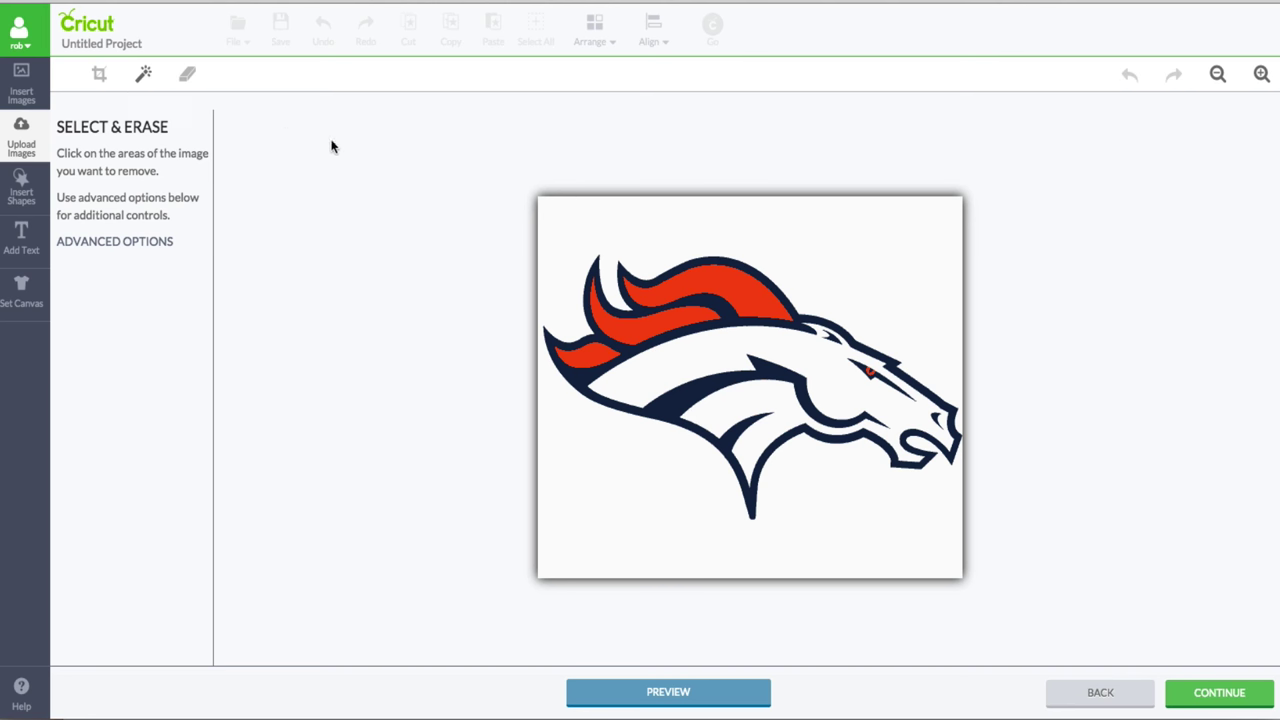
Erase the white background, white face, three orange mane pieces and the red eye
click(829, 250)
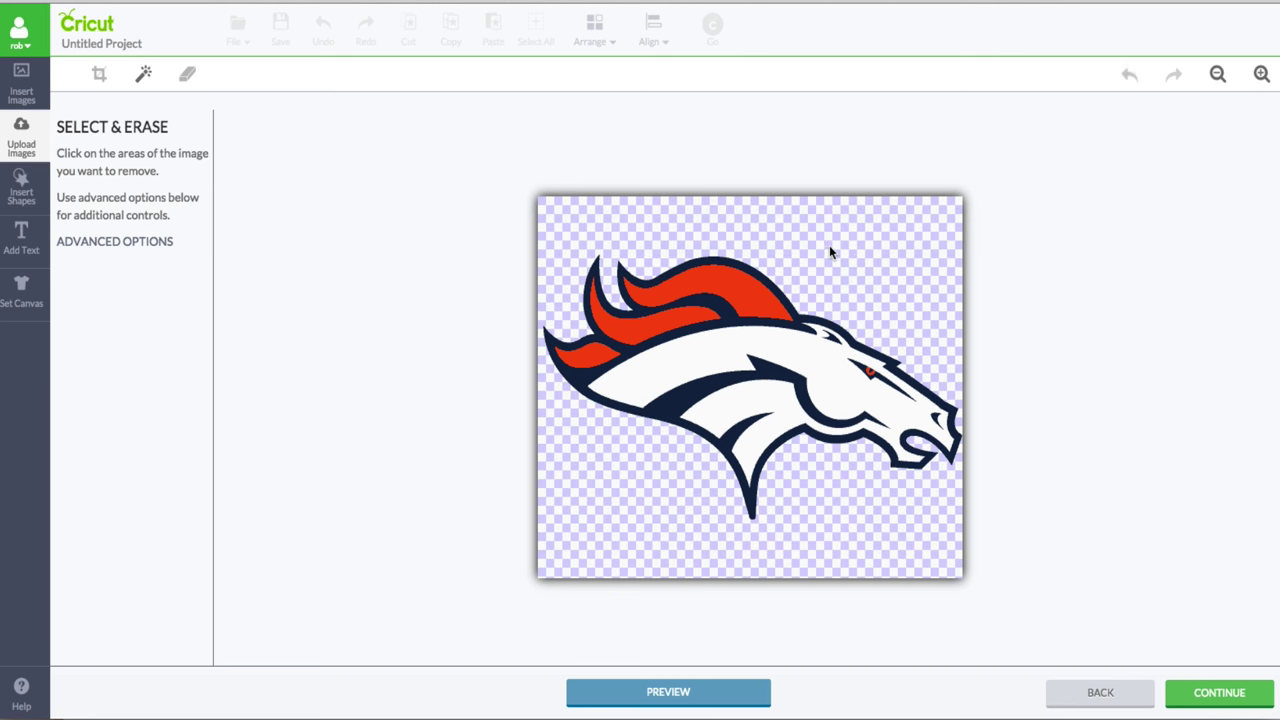
click(882, 410)
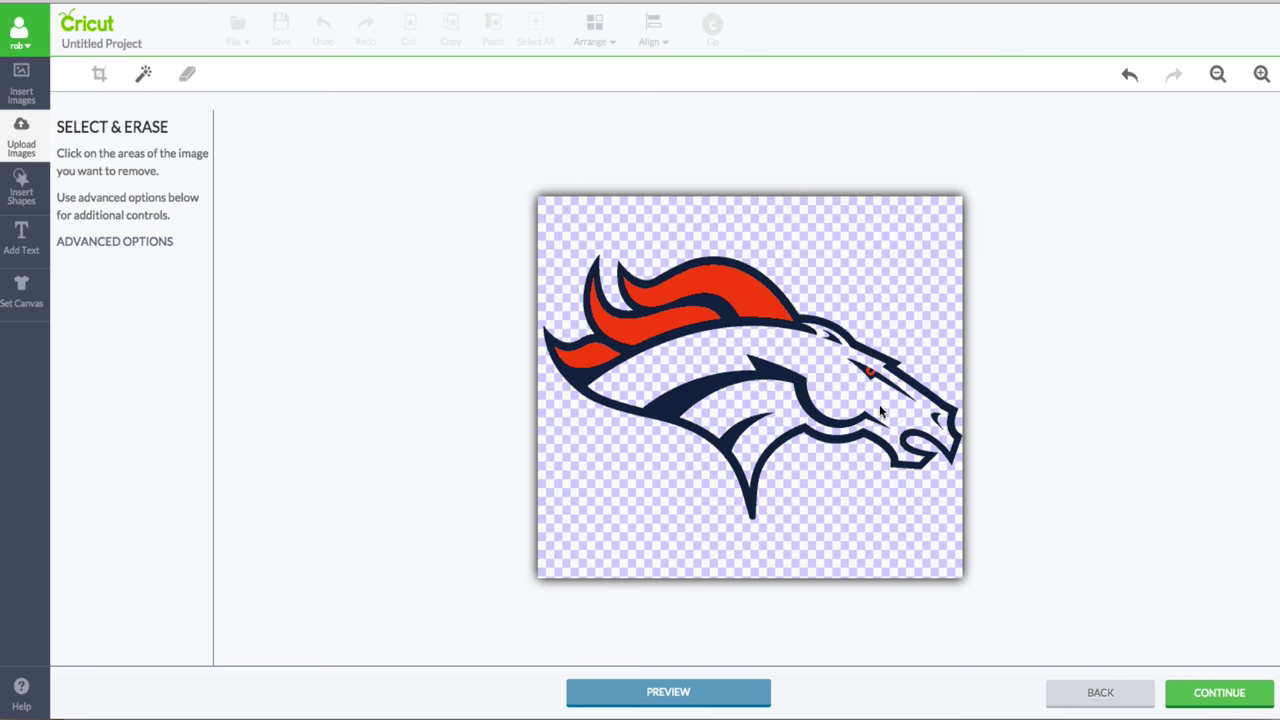
click(756, 300)
click(640, 322)
click(594, 360)
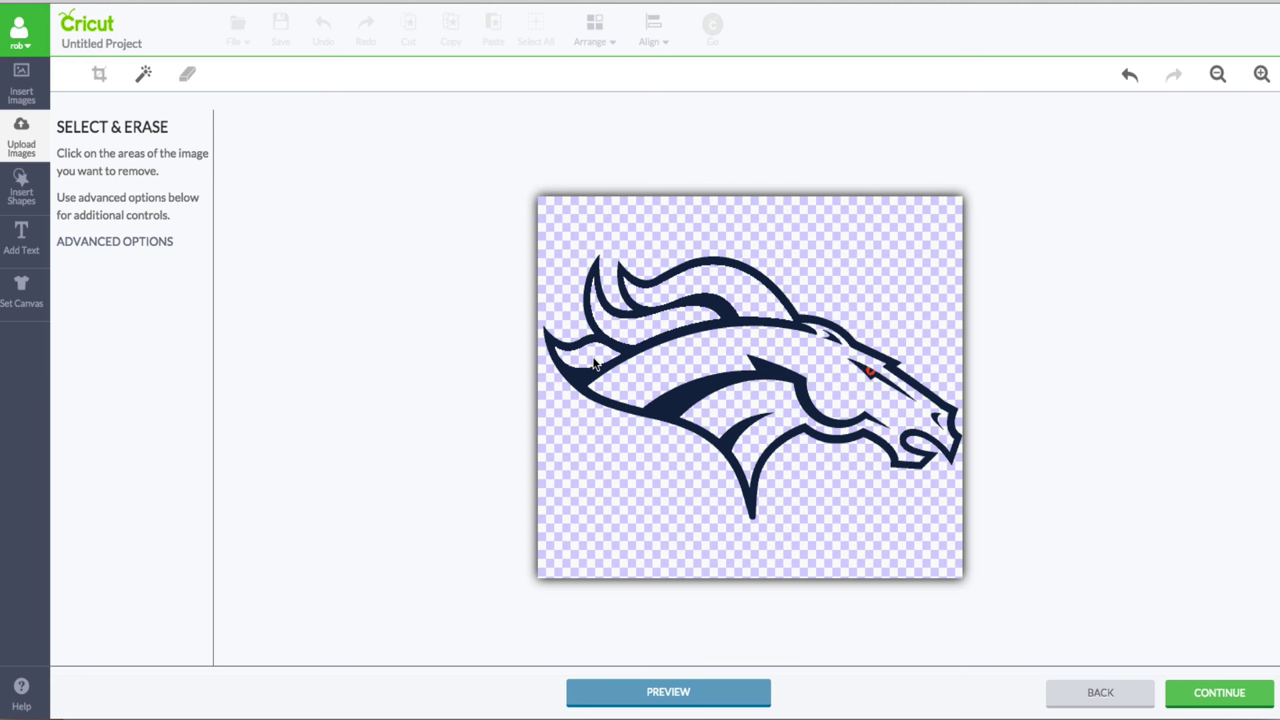
click(869, 374)
Save the erased upload as a Cut image and insert the new Broncos outline onto the canvas
click(1207, 701)
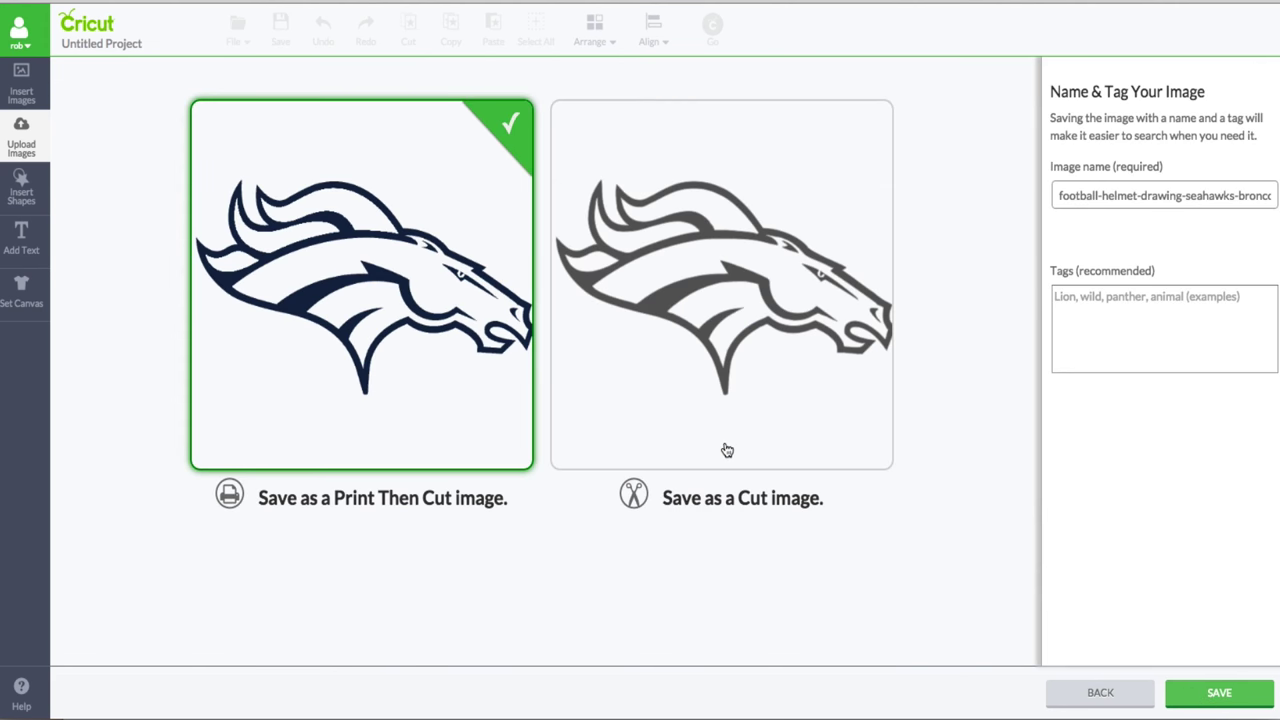
click(736, 293)
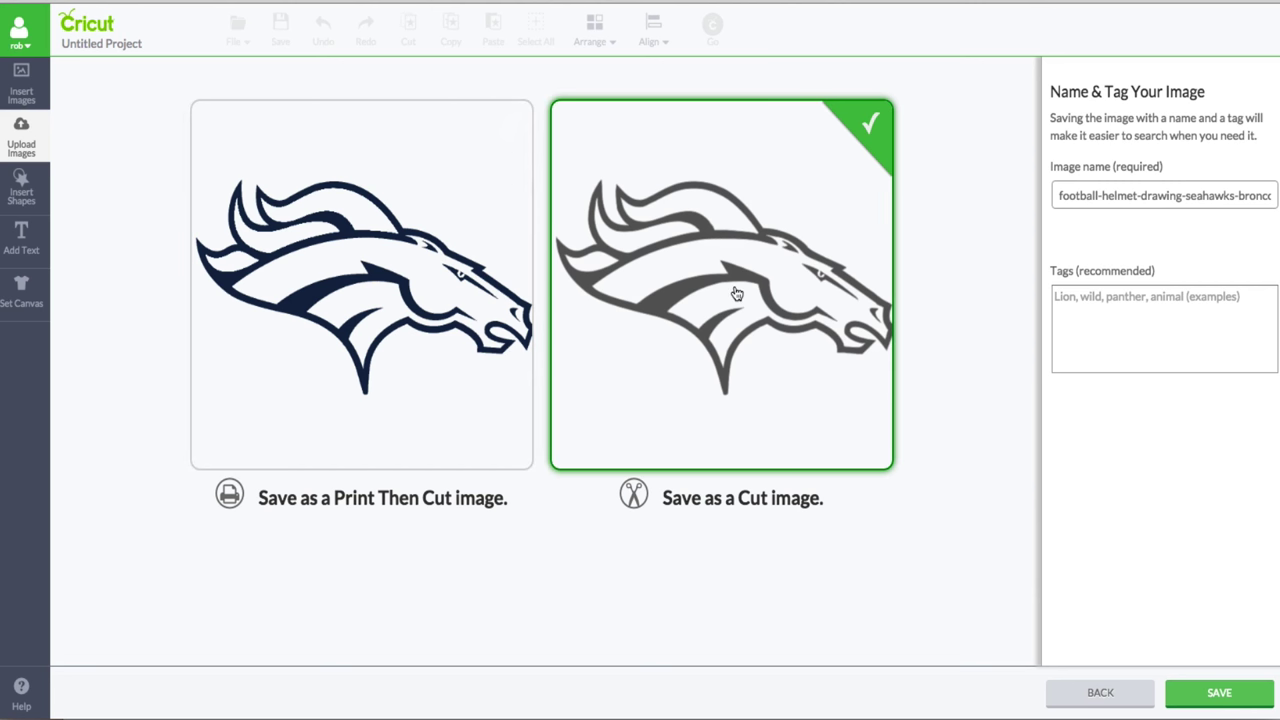
click(1225, 692)
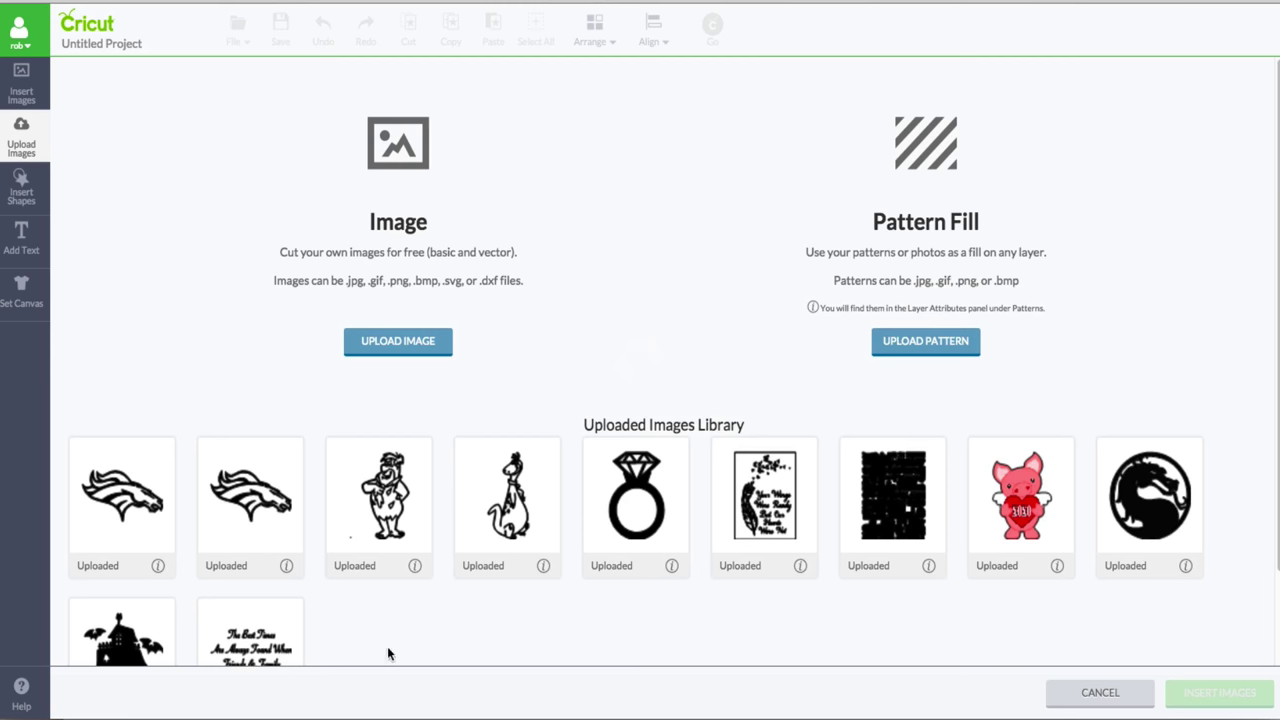
click(157, 515)
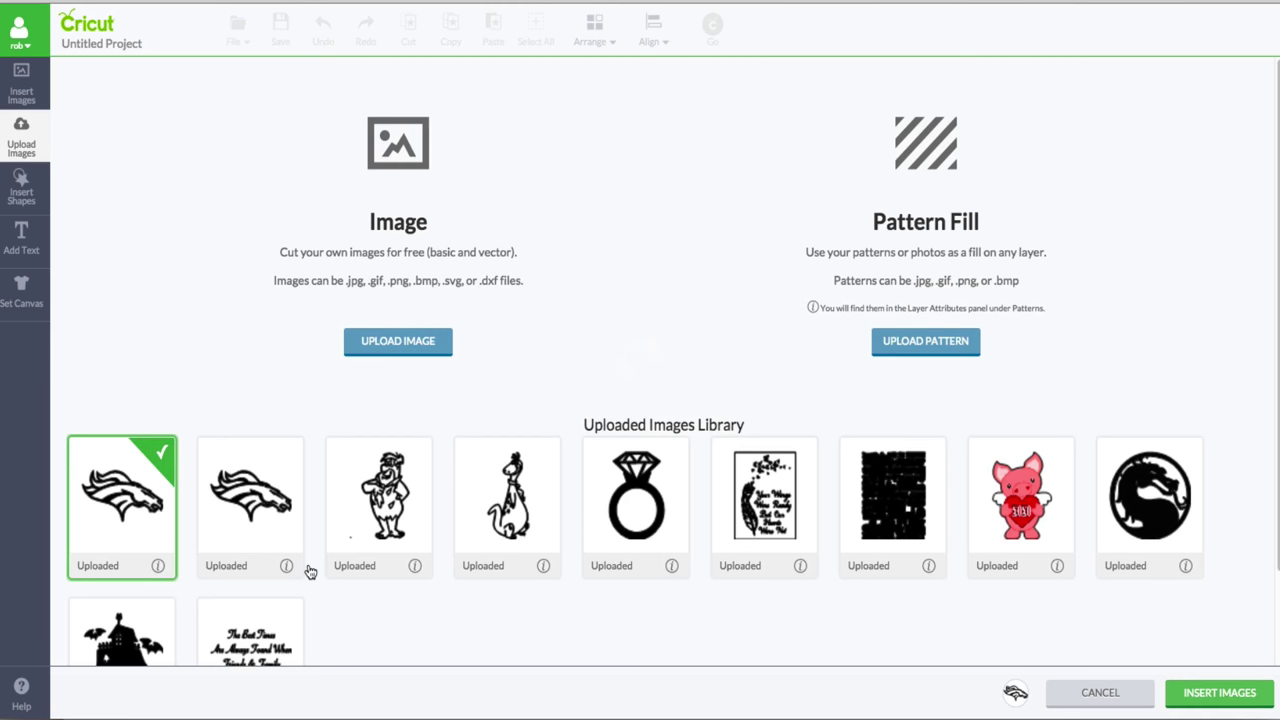
click(1236, 697)
Enlarge the black outline to about 8.49 × 4.97 in at upper left; separate the mane and face
drag(511, 532, 342, 282)
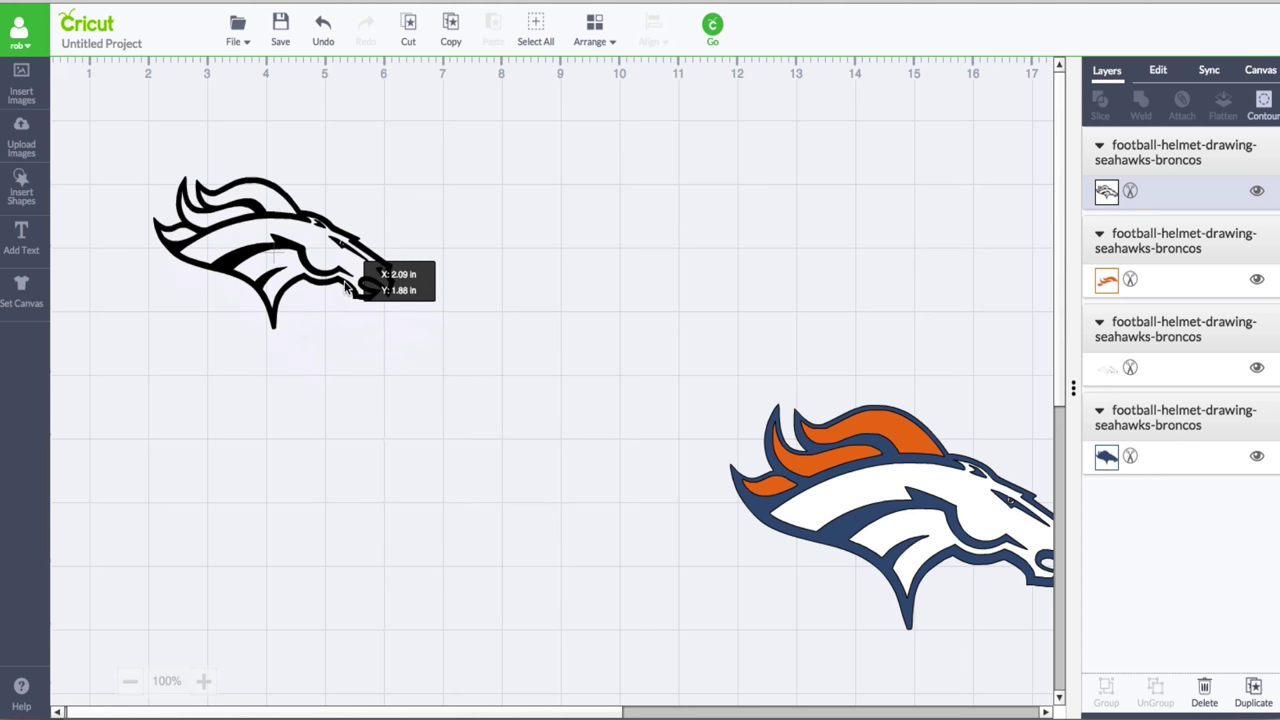
drag(404, 340, 663, 506)
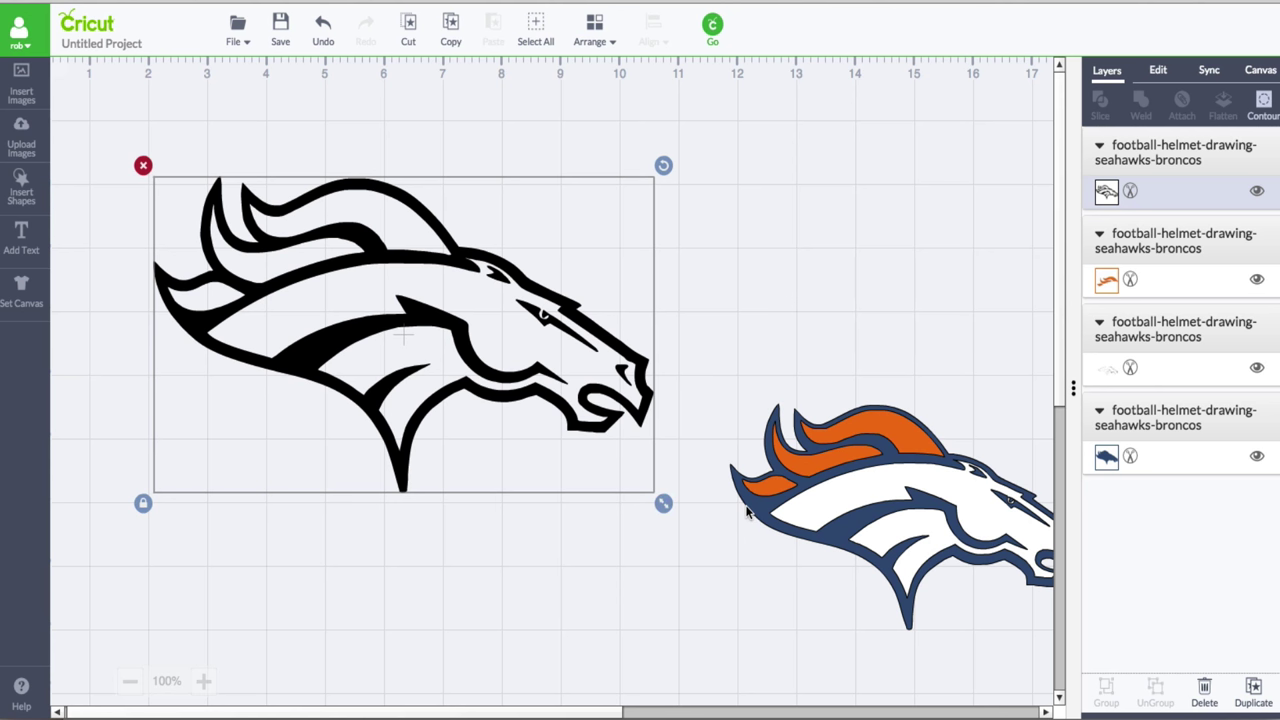
drag(876, 444, 881, 289)
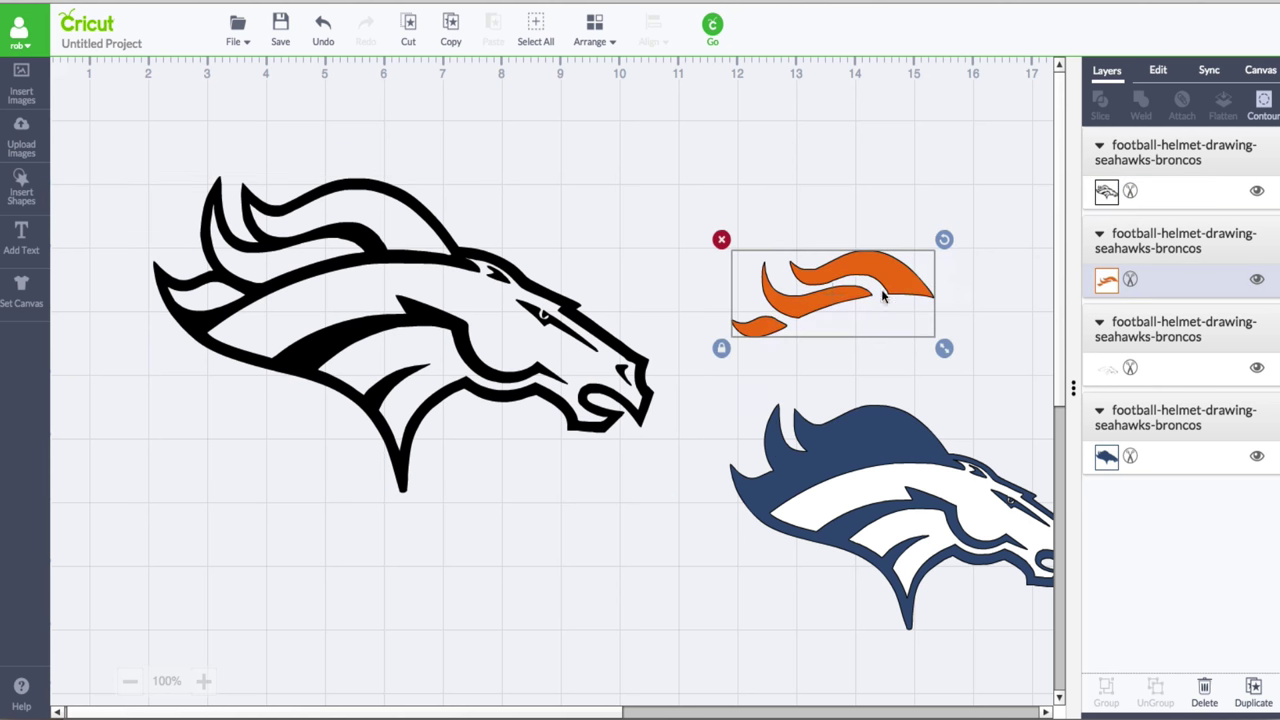
drag(945, 505, 928, 668)
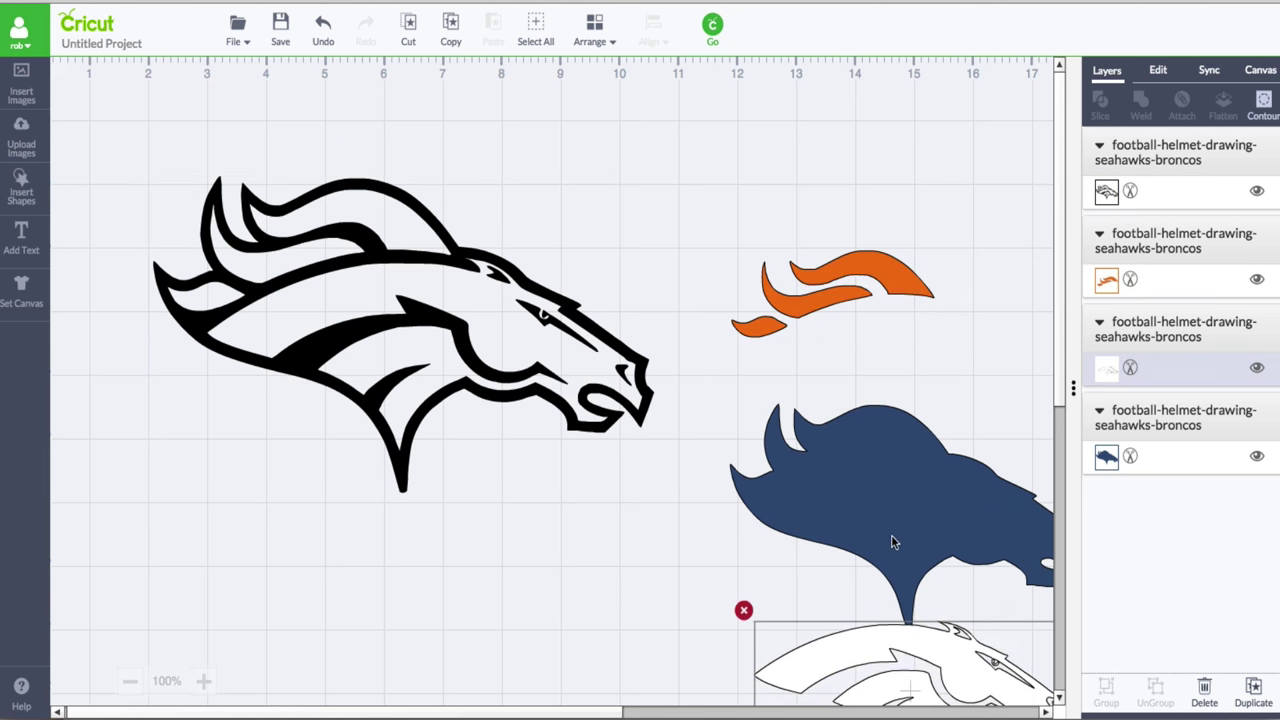
In Contour, hide the black outline's inner face, ear, nostril and neck pieces, keeping its outer silhouette
click(351, 324)
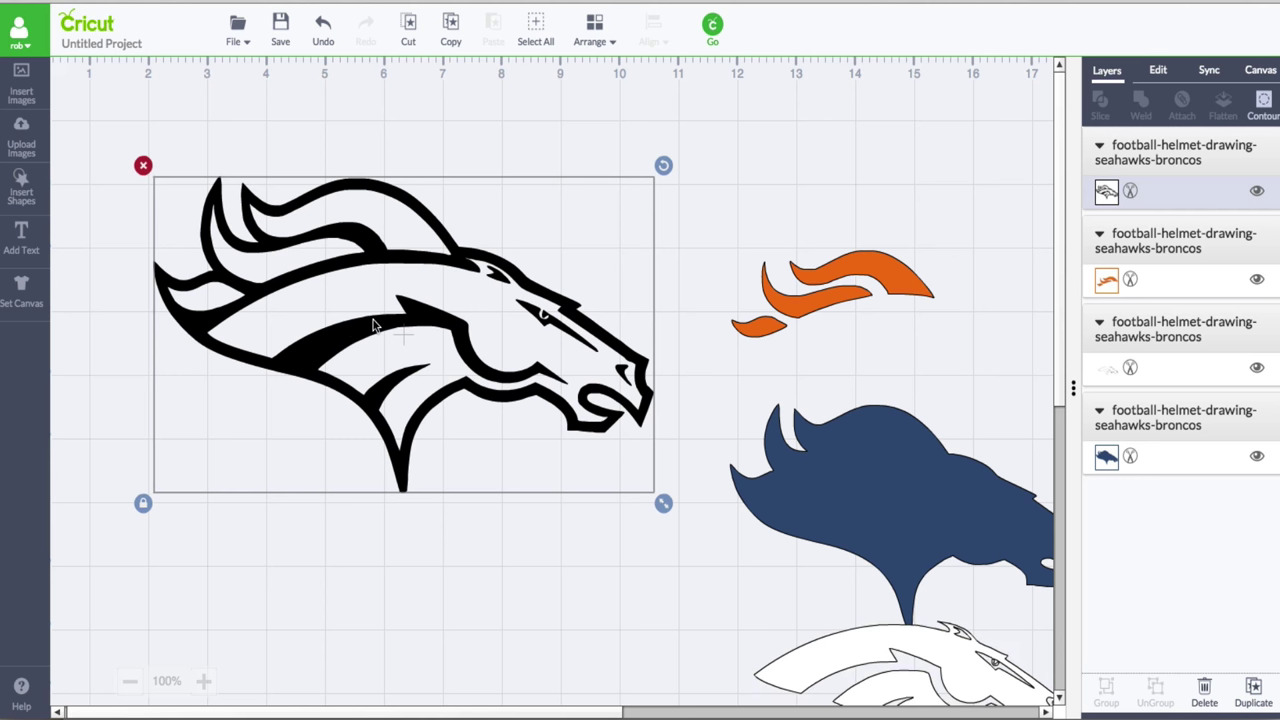
click(1266, 108)
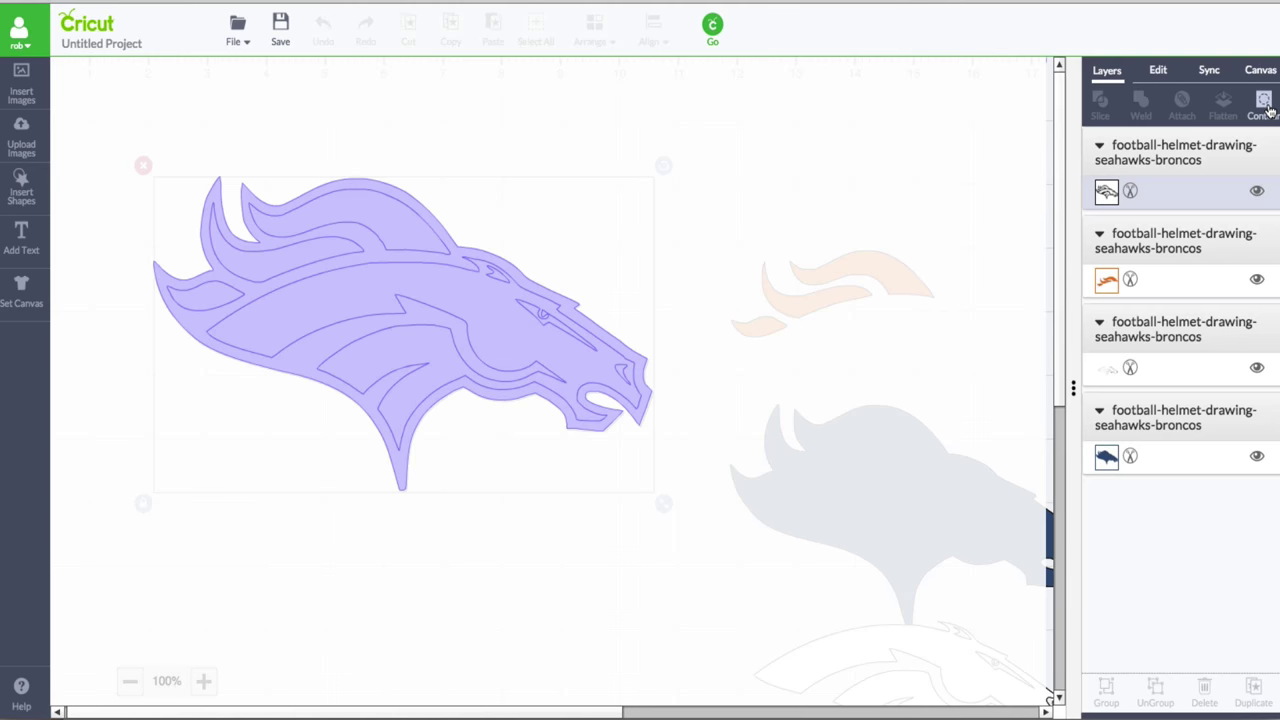
click(483, 319)
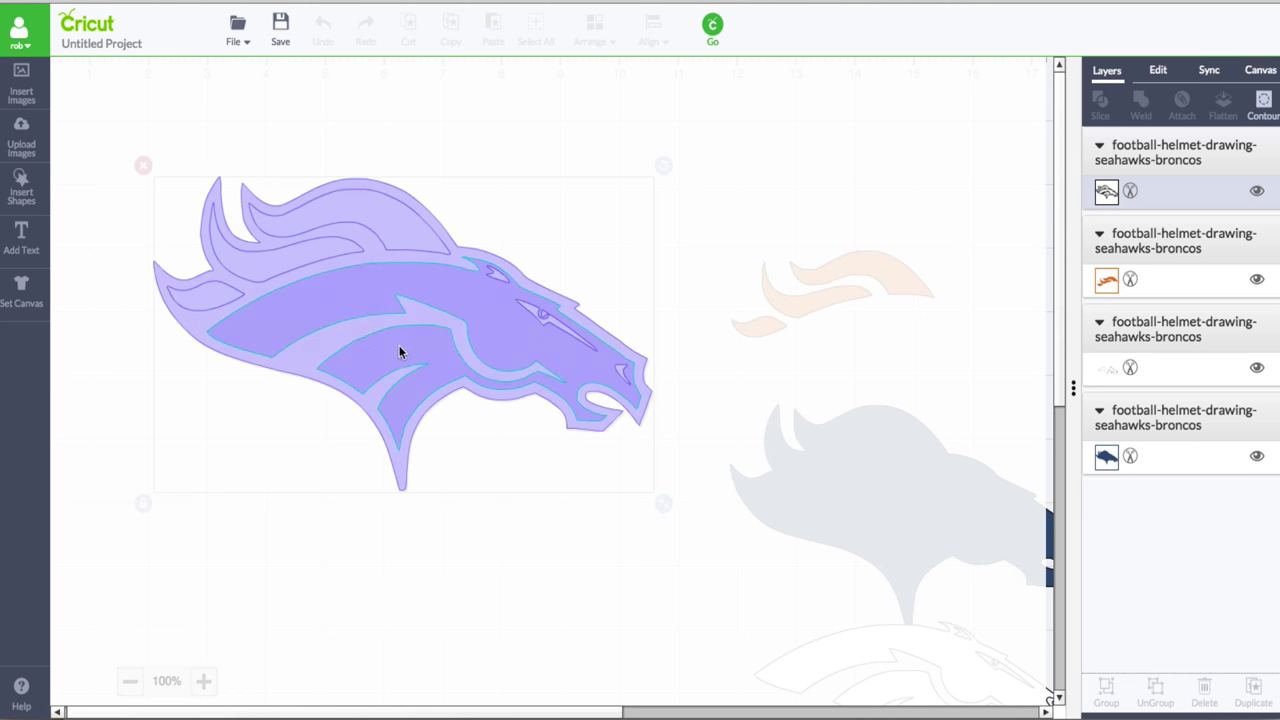
click(331, 343)
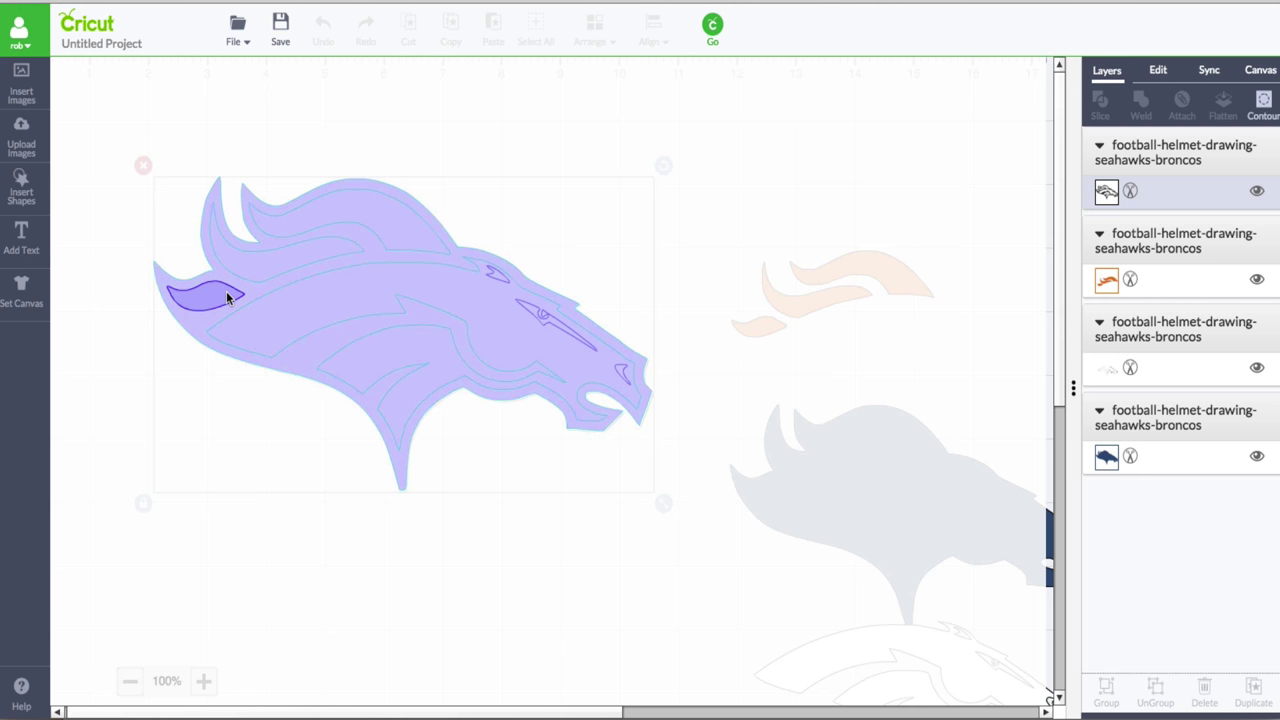
click(180, 290)
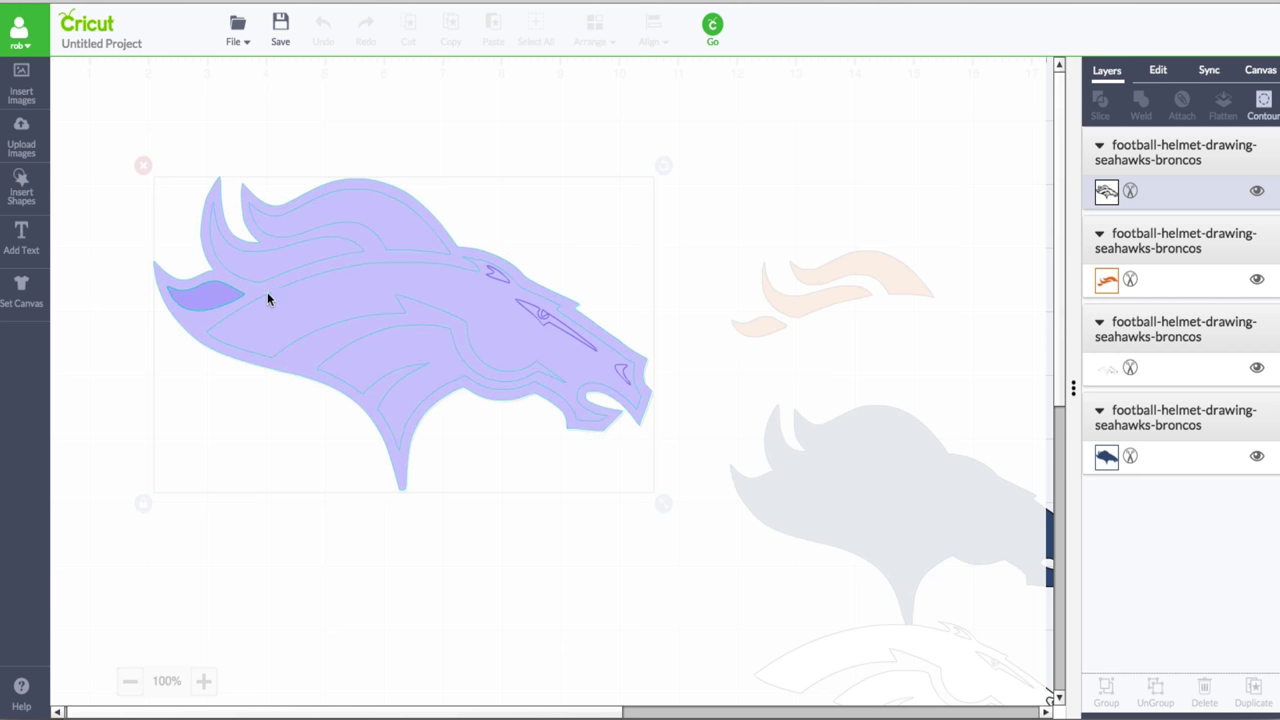
click(576, 342)
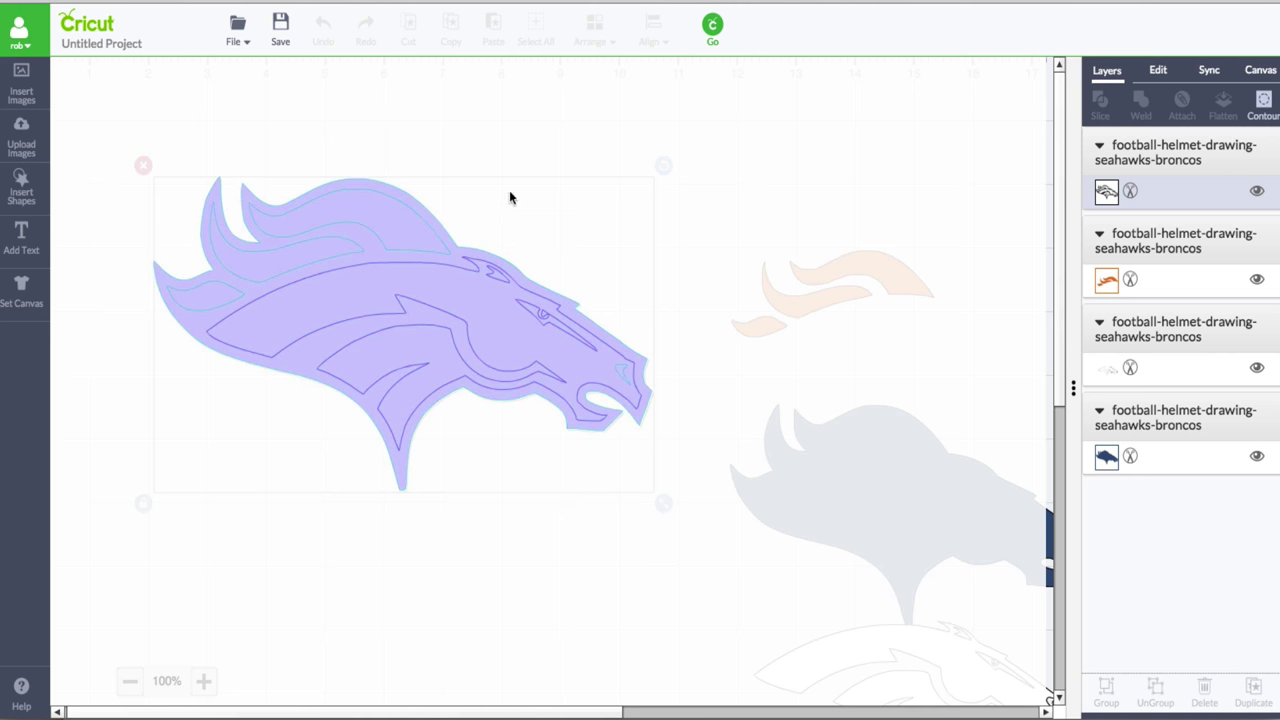
click(471, 306)
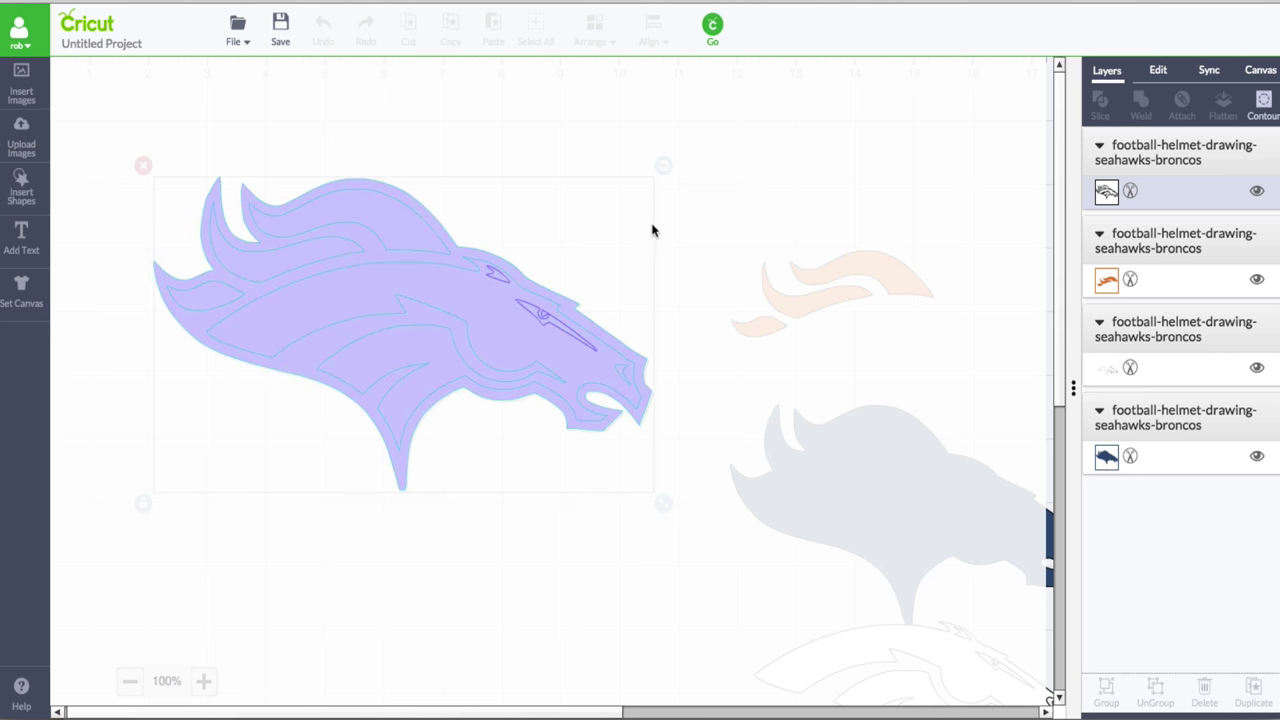
click(494, 277)
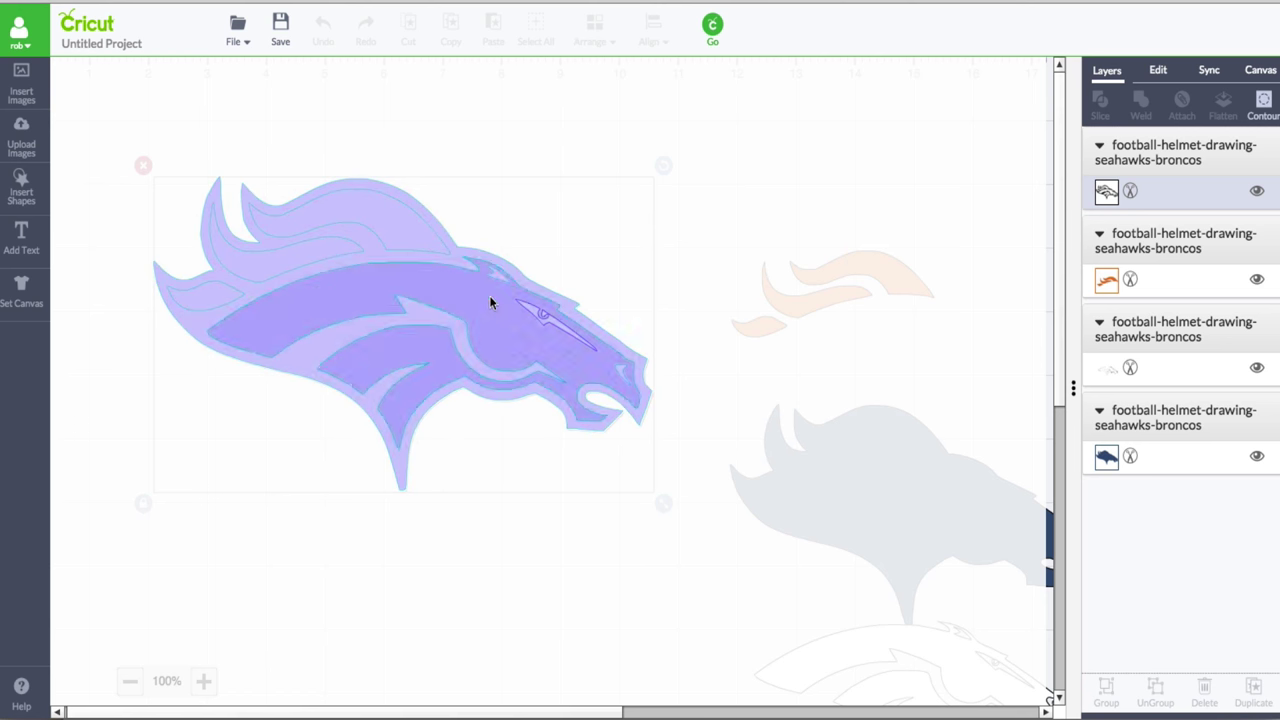
click(436, 398)
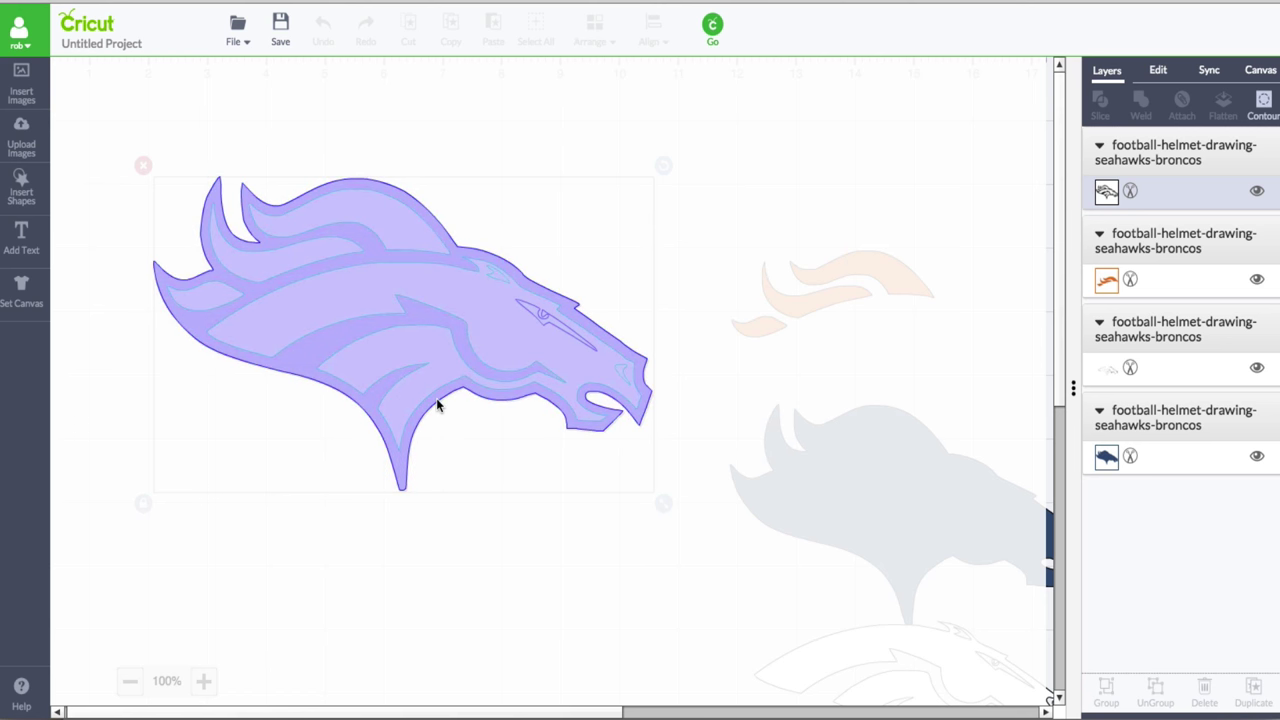
click(553, 323)
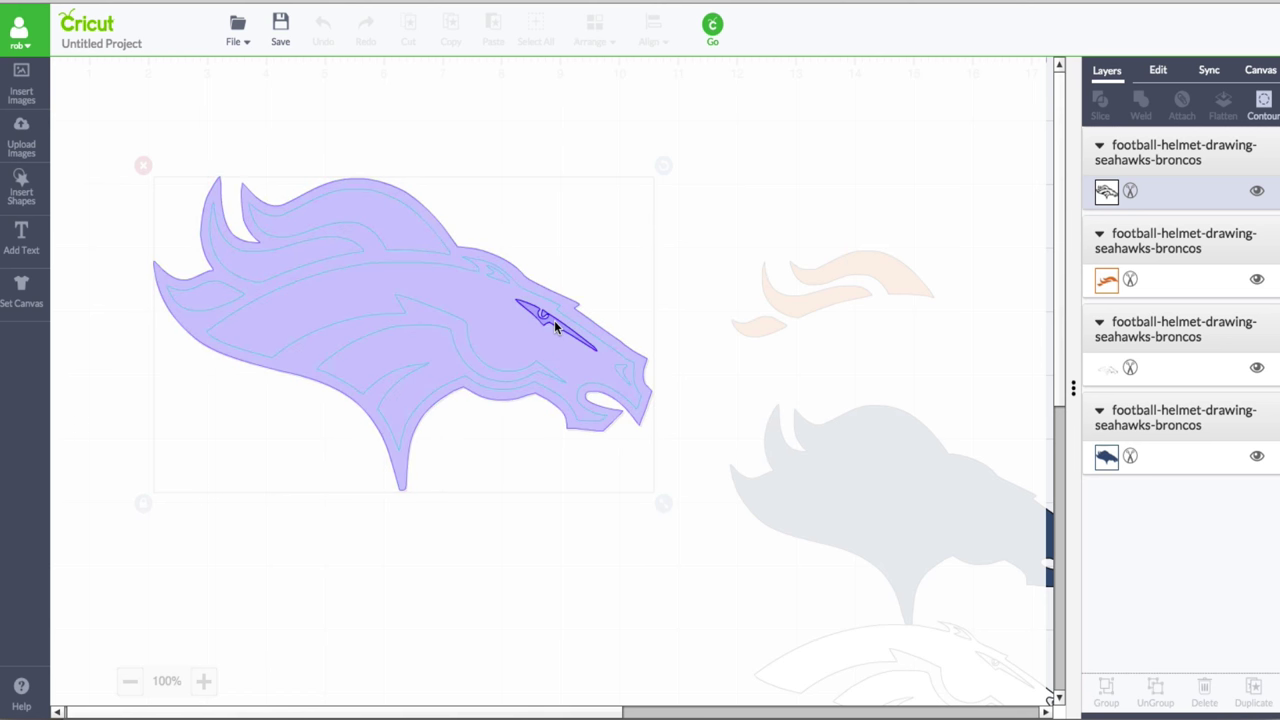
Close Contour and colour the solid silhouette Blueberry, darkened to navy #194b75
click(598, 240)
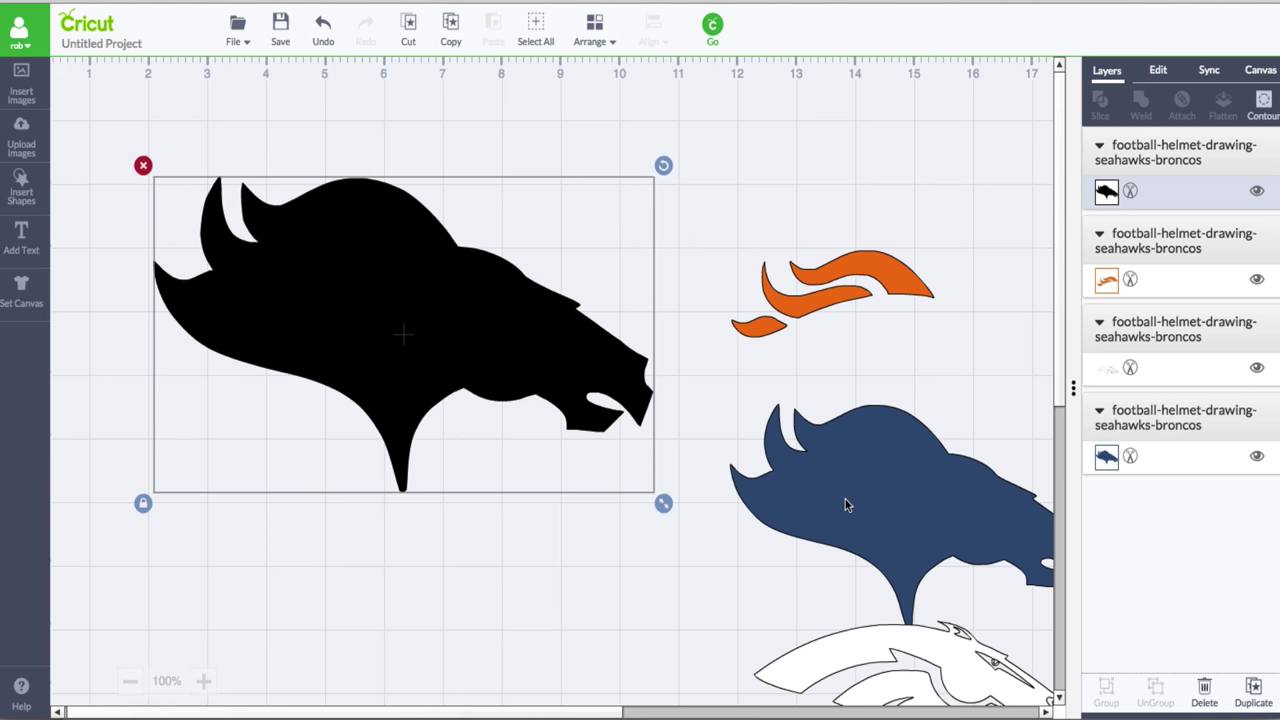
click(1109, 194)
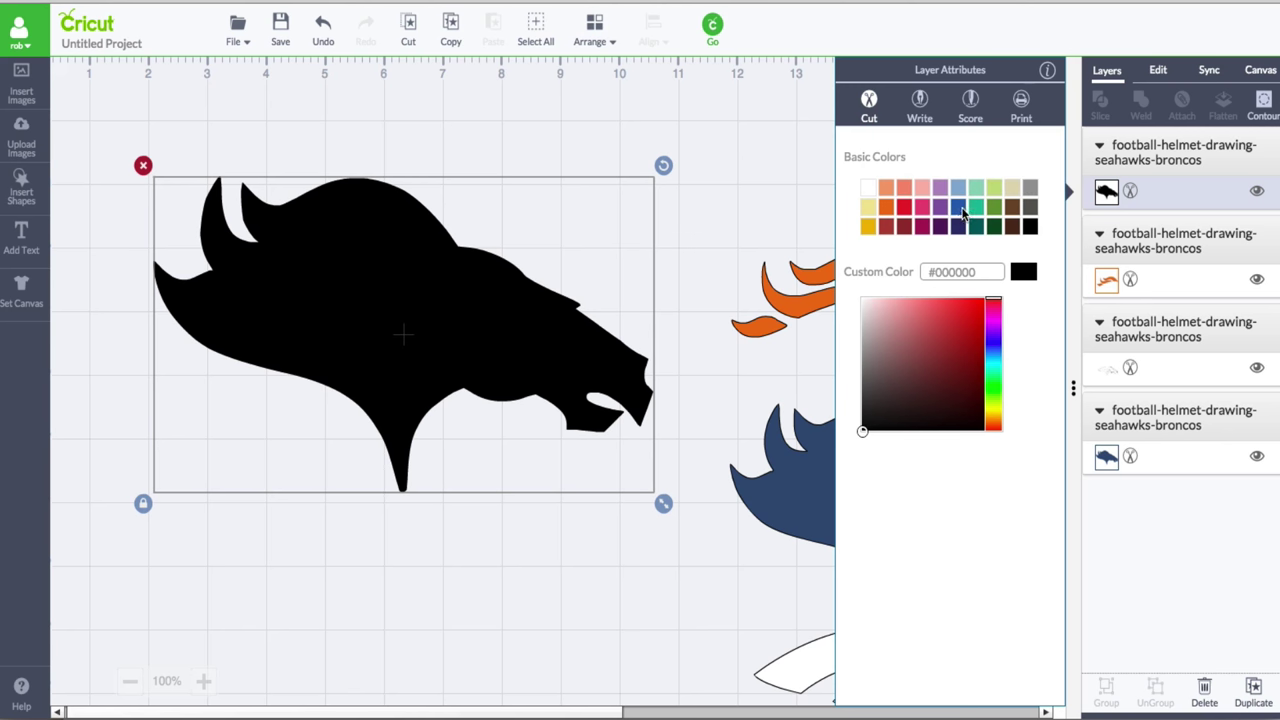
click(958, 206)
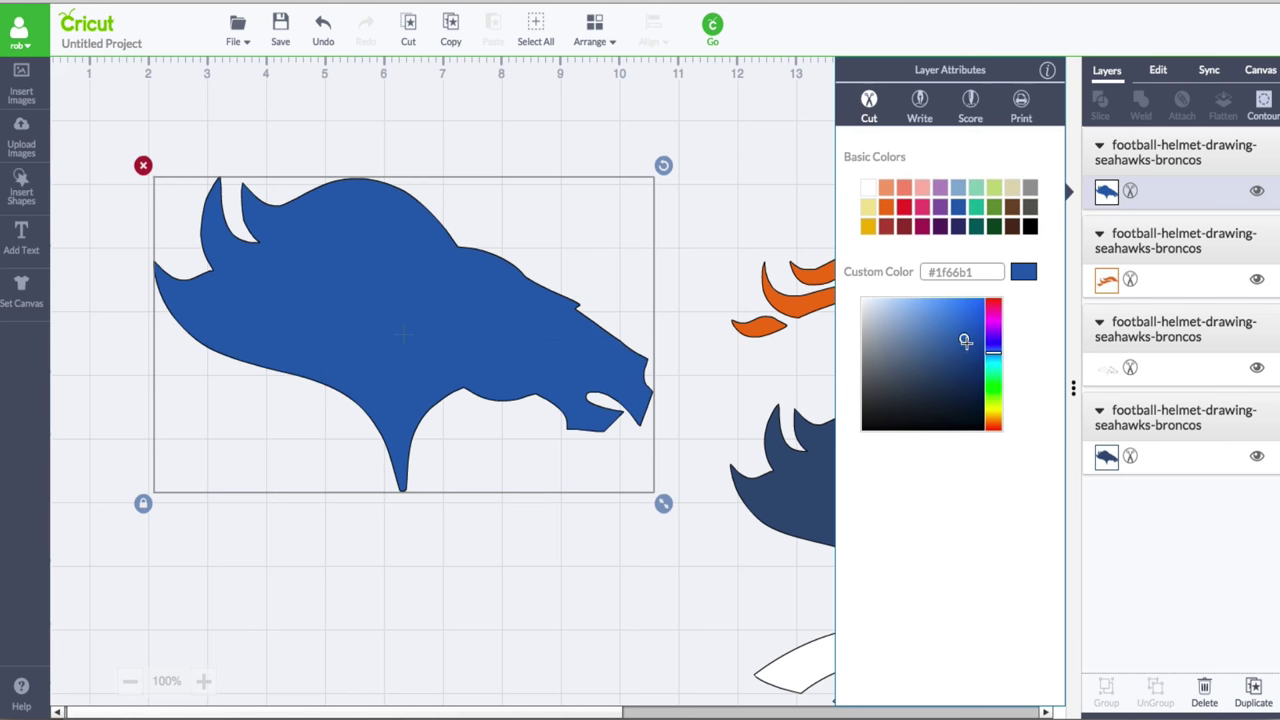
click(958, 369)
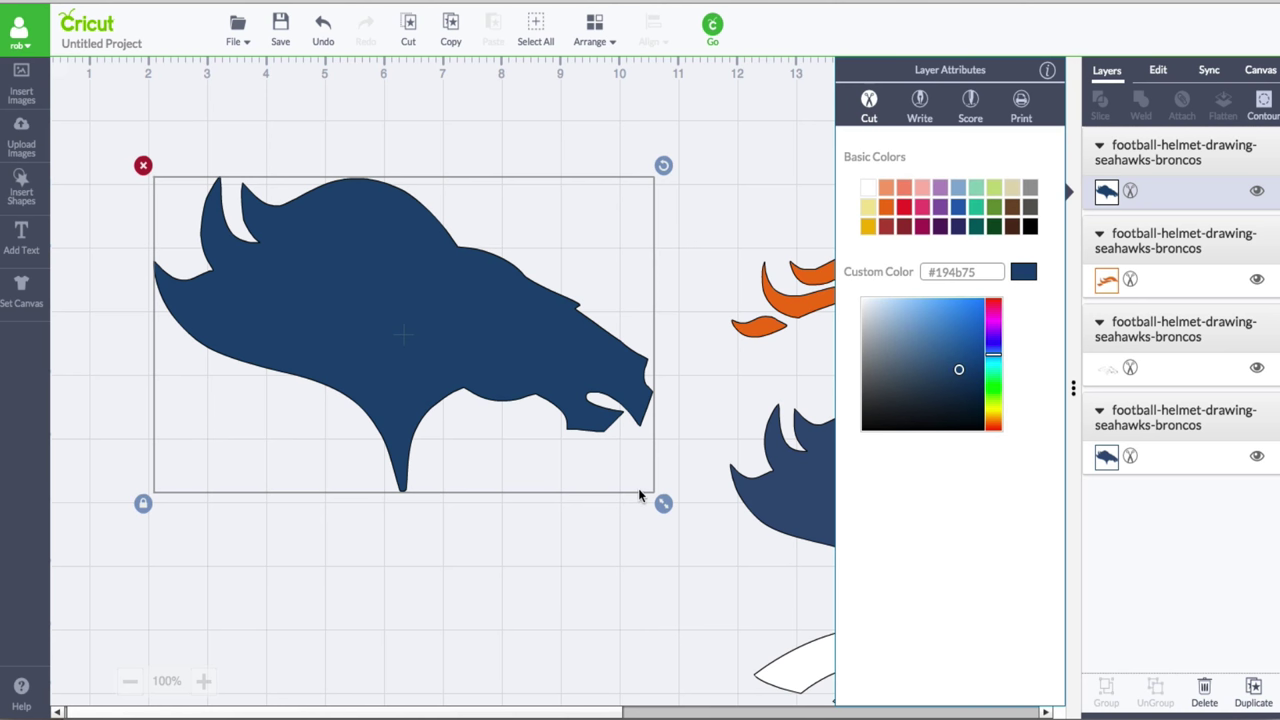
click(601, 577)
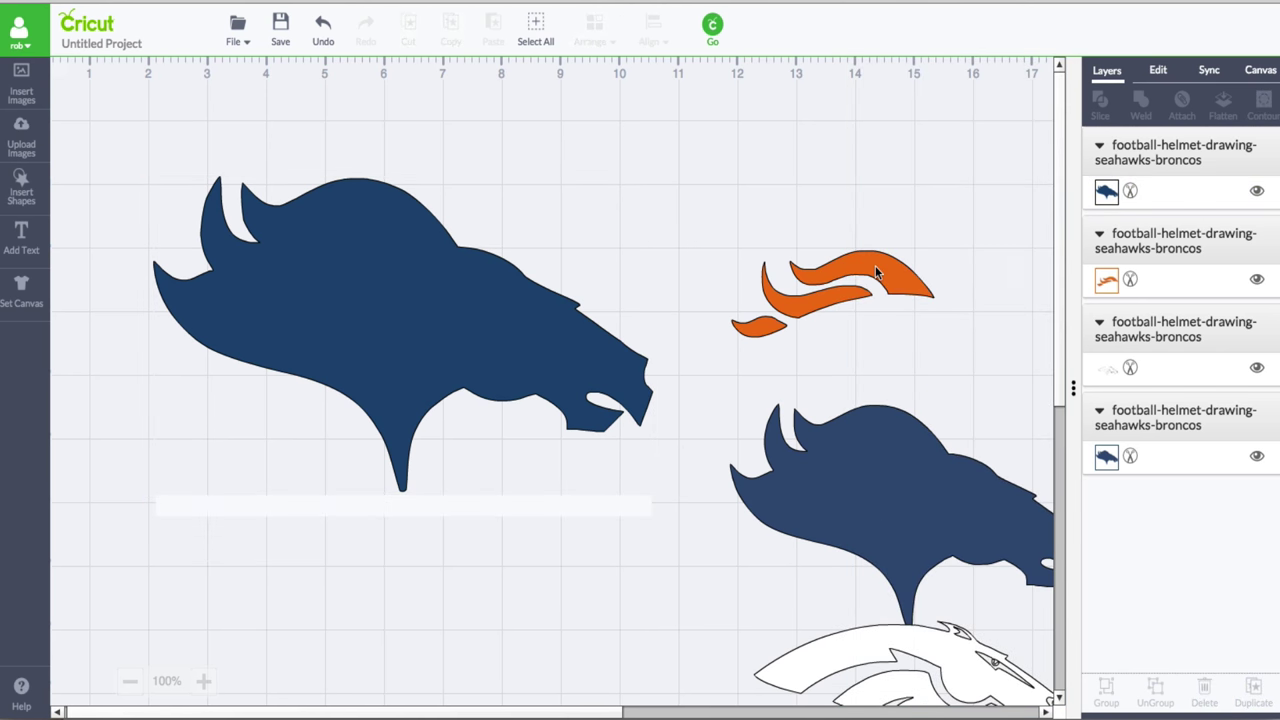
Duplicate the navy head and contour the copy down to just its mane pieces
click(489, 330)
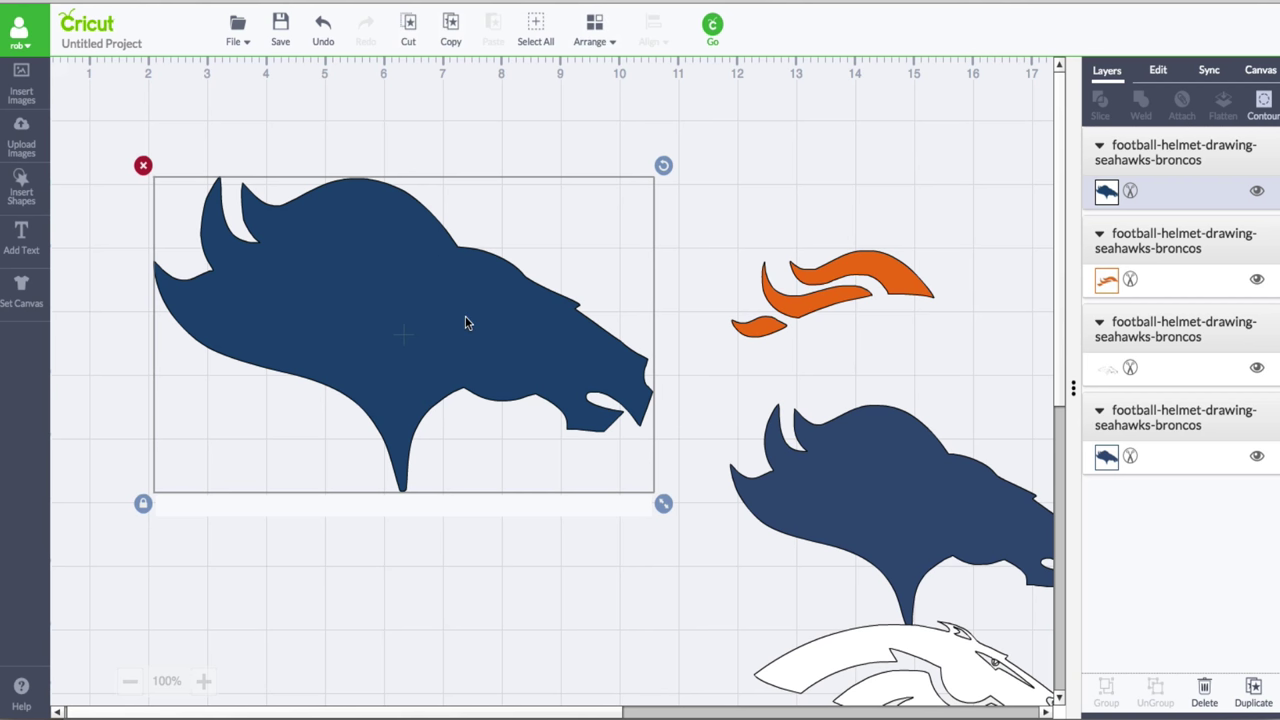
click(1255, 690)
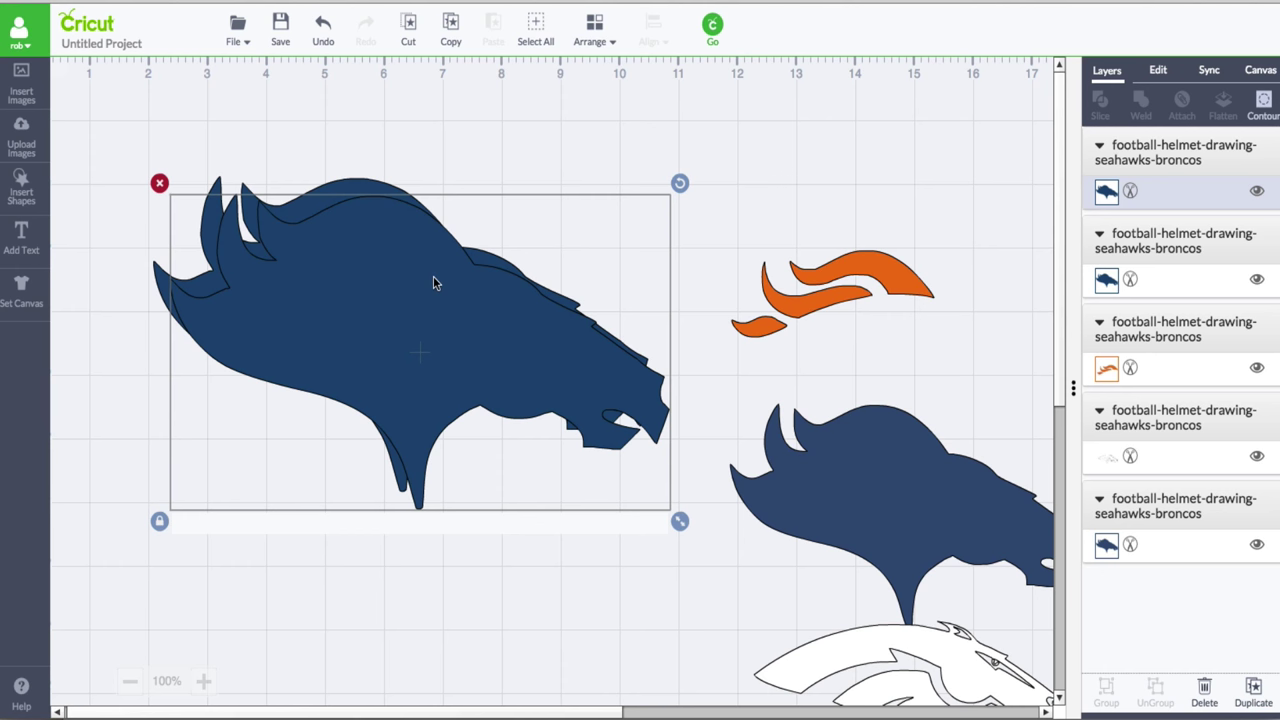
click(1266, 104)
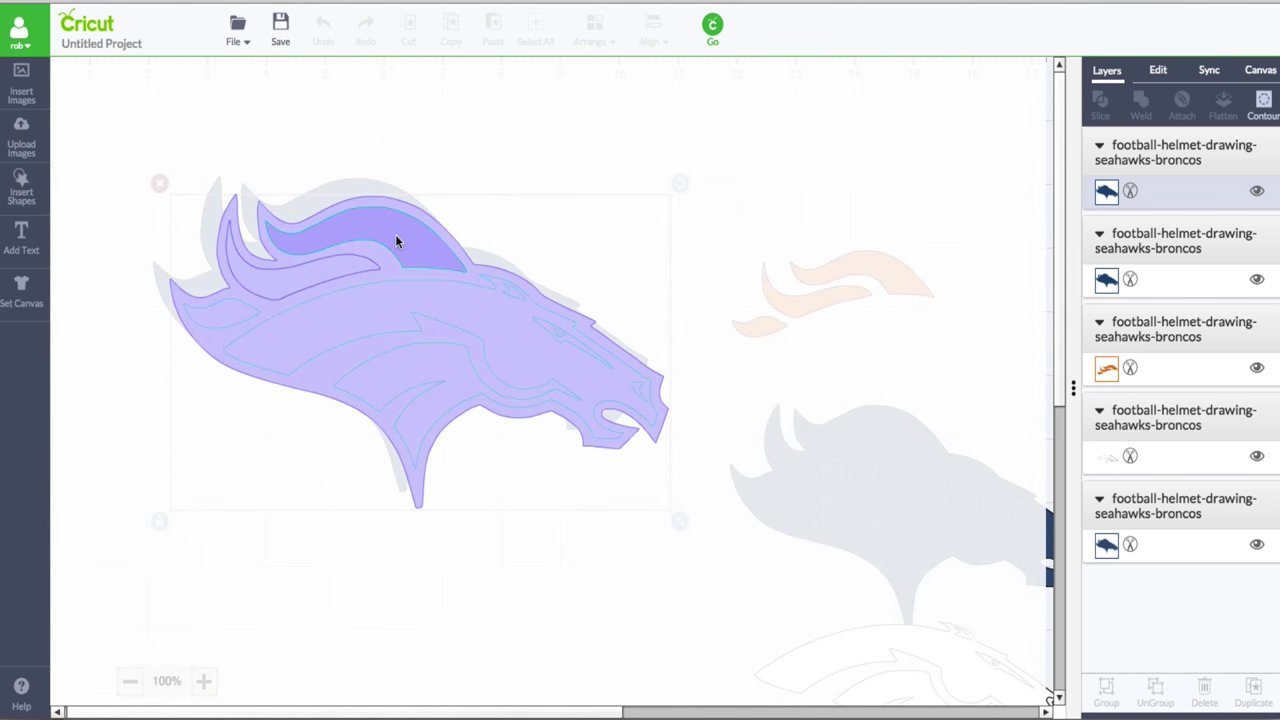
click(220, 316)
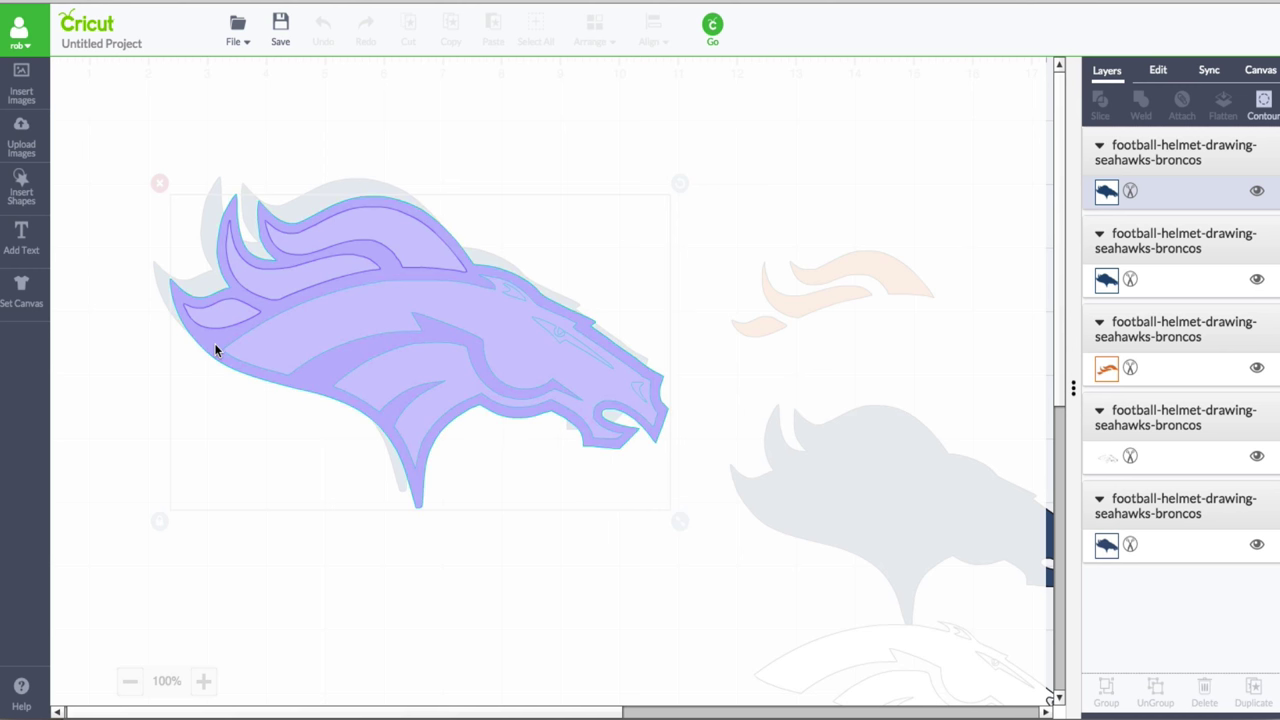
click(86, 502)
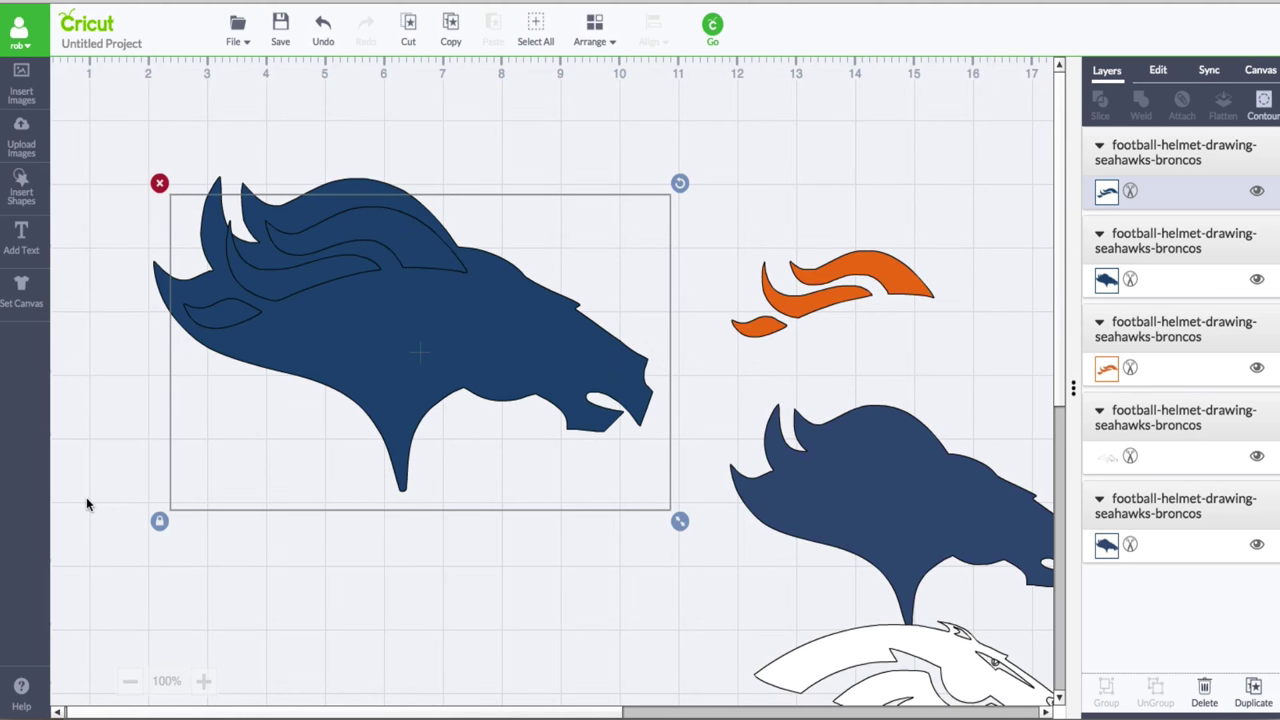
Colour the mane copy Adobe Clay orange and set it over the navy head's mane
click(1108, 192)
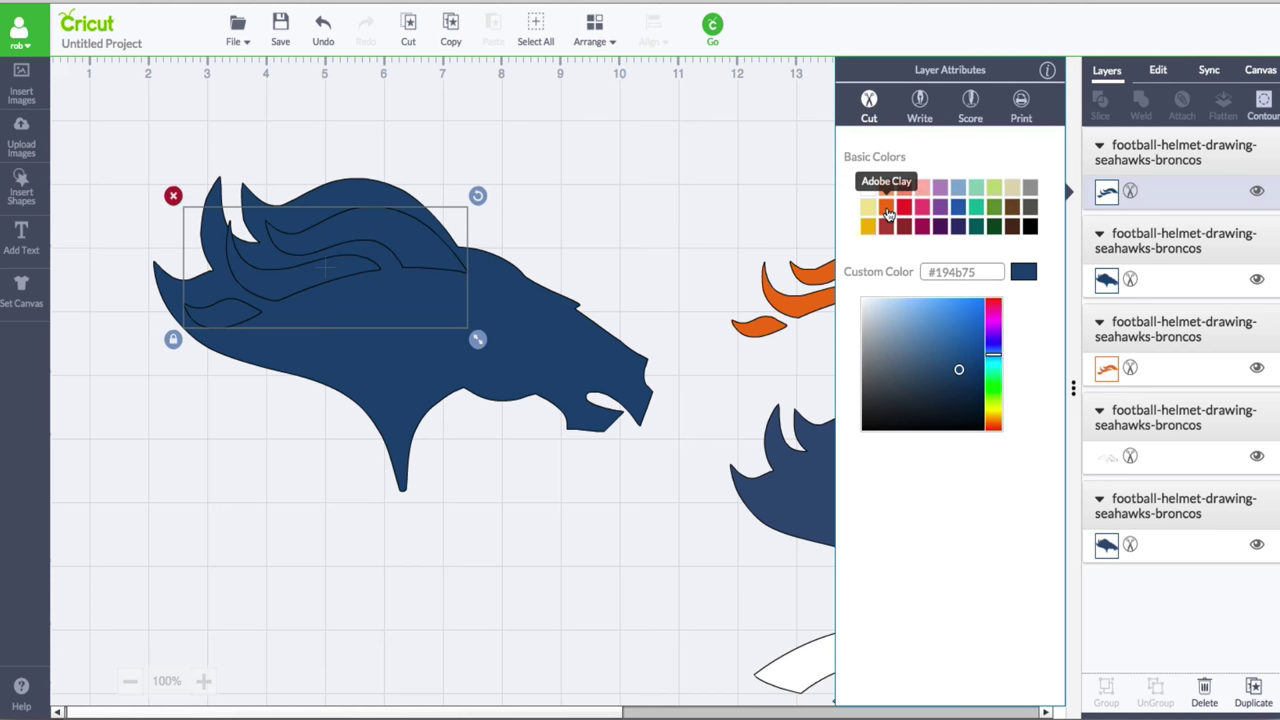
click(887, 213)
click(406, 238)
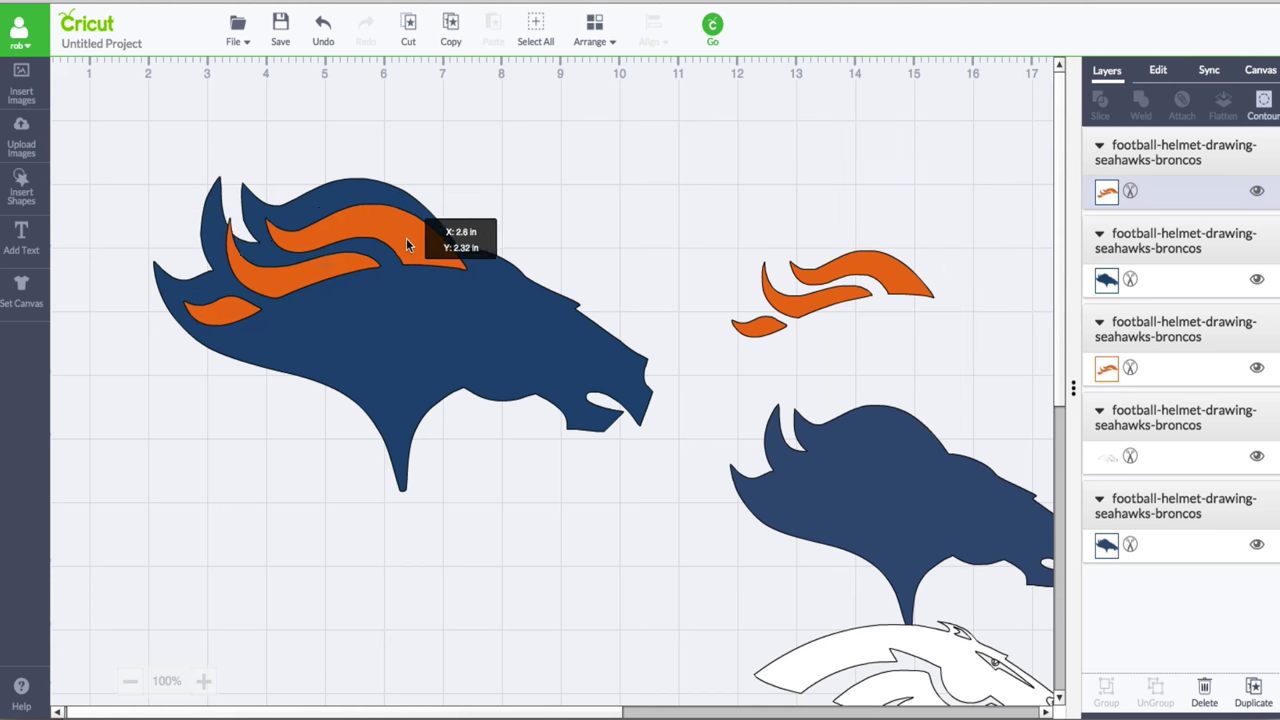
drag(406, 238, 385, 221)
click(553, 533)
Duplicate the navy head and hide its outer and mane contours, keeping only the face and neck pieces
click(591, 366)
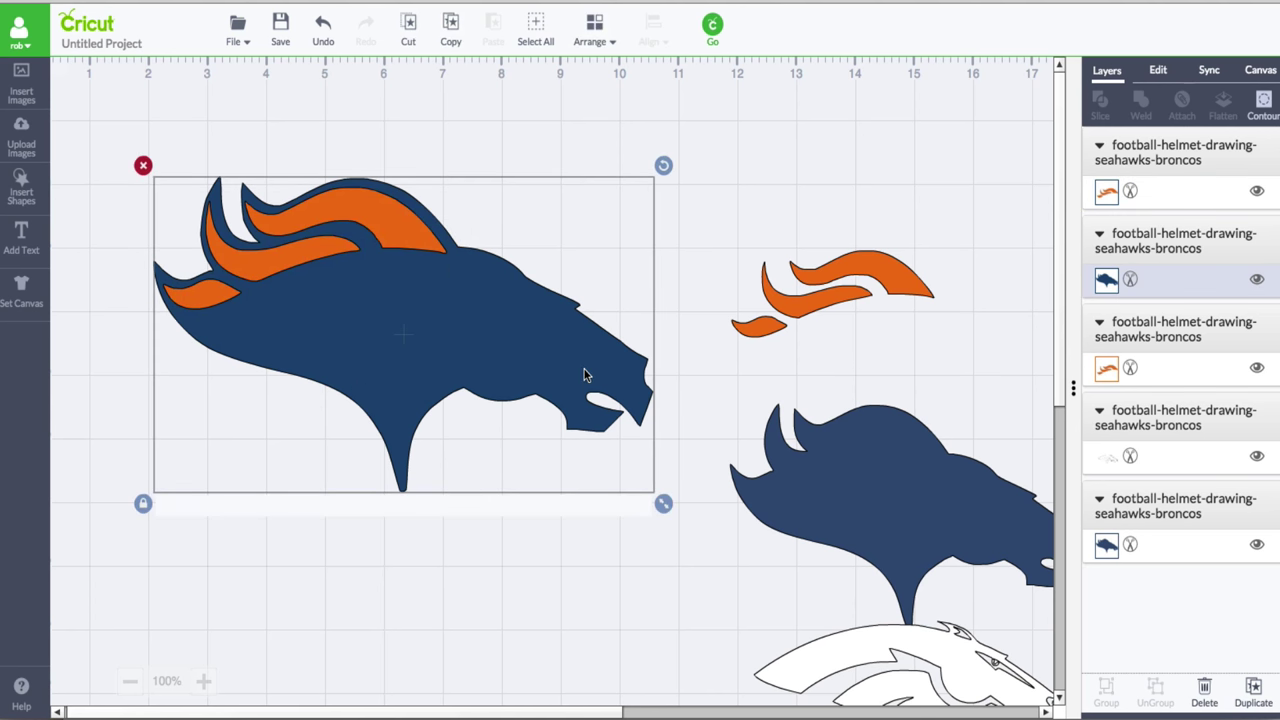
click(1255, 692)
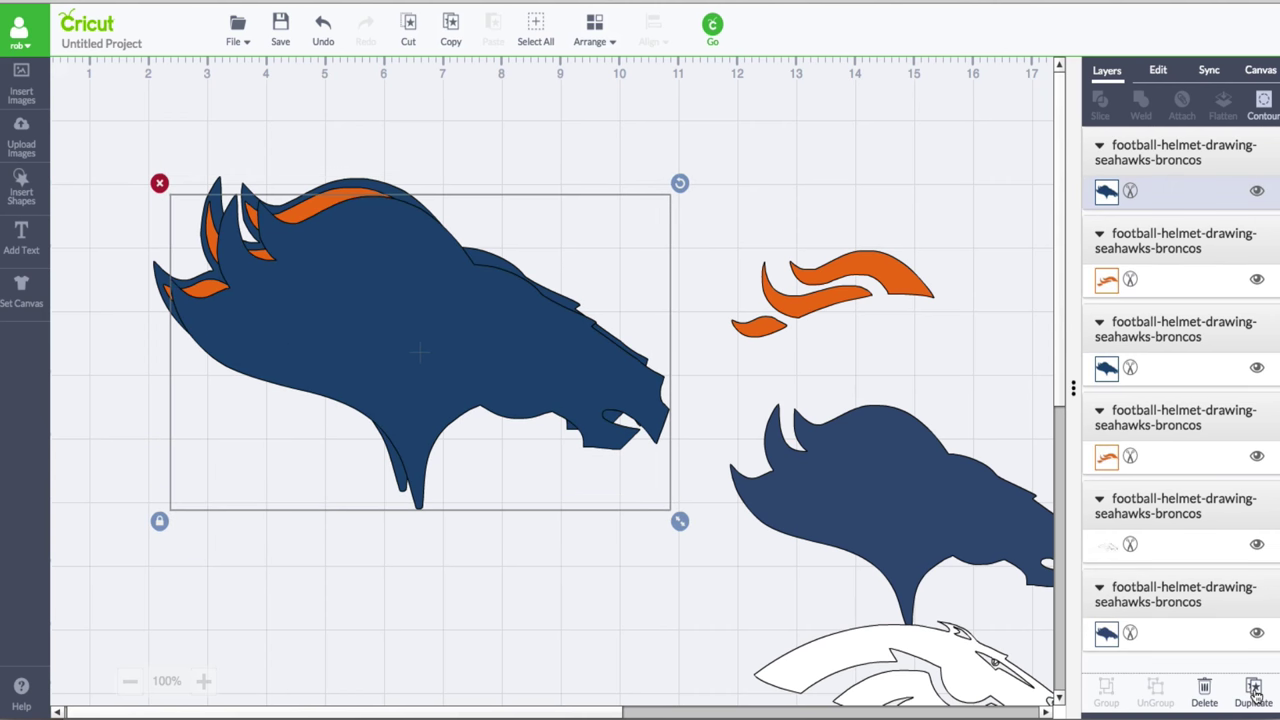
click(1264, 102)
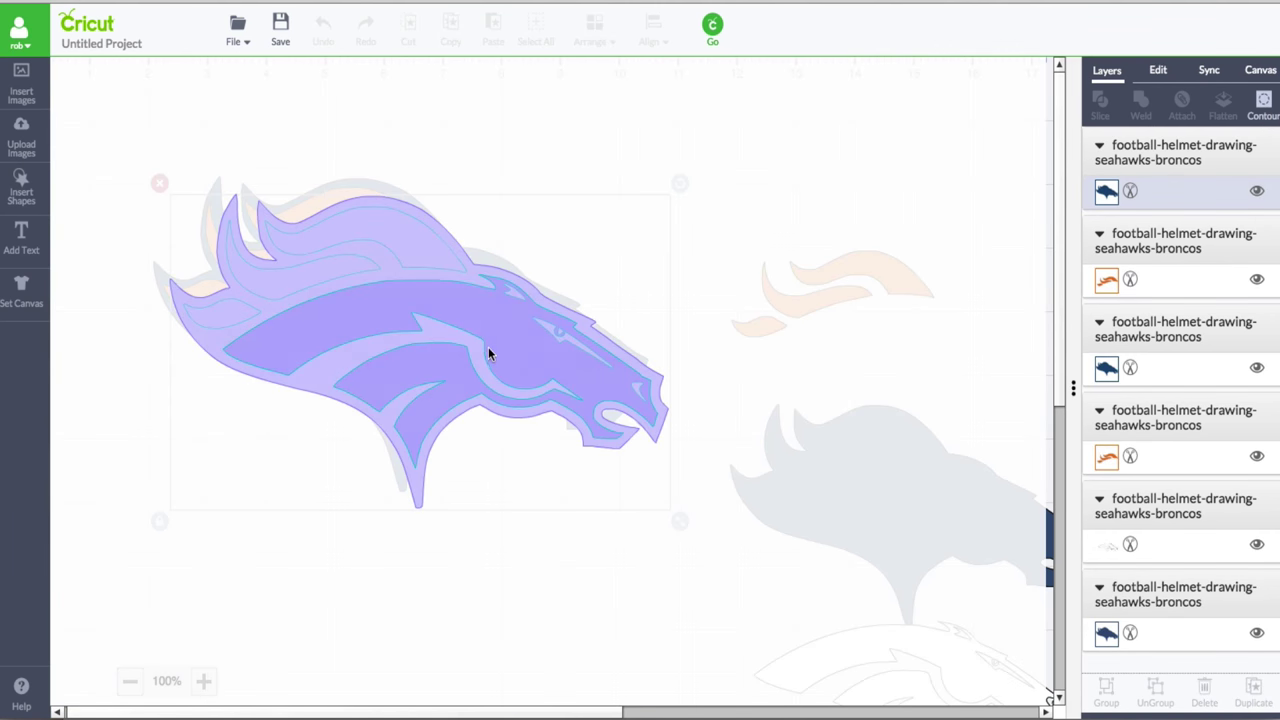
click(526, 363)
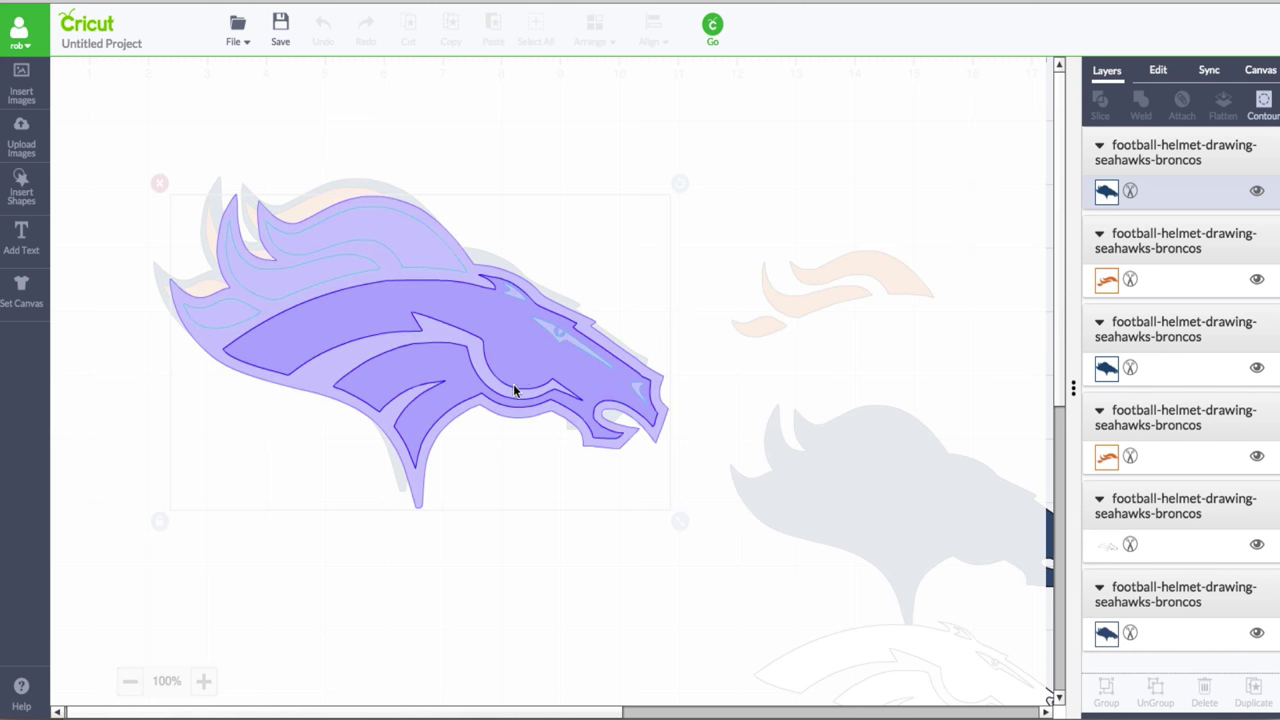
click(563, 346)
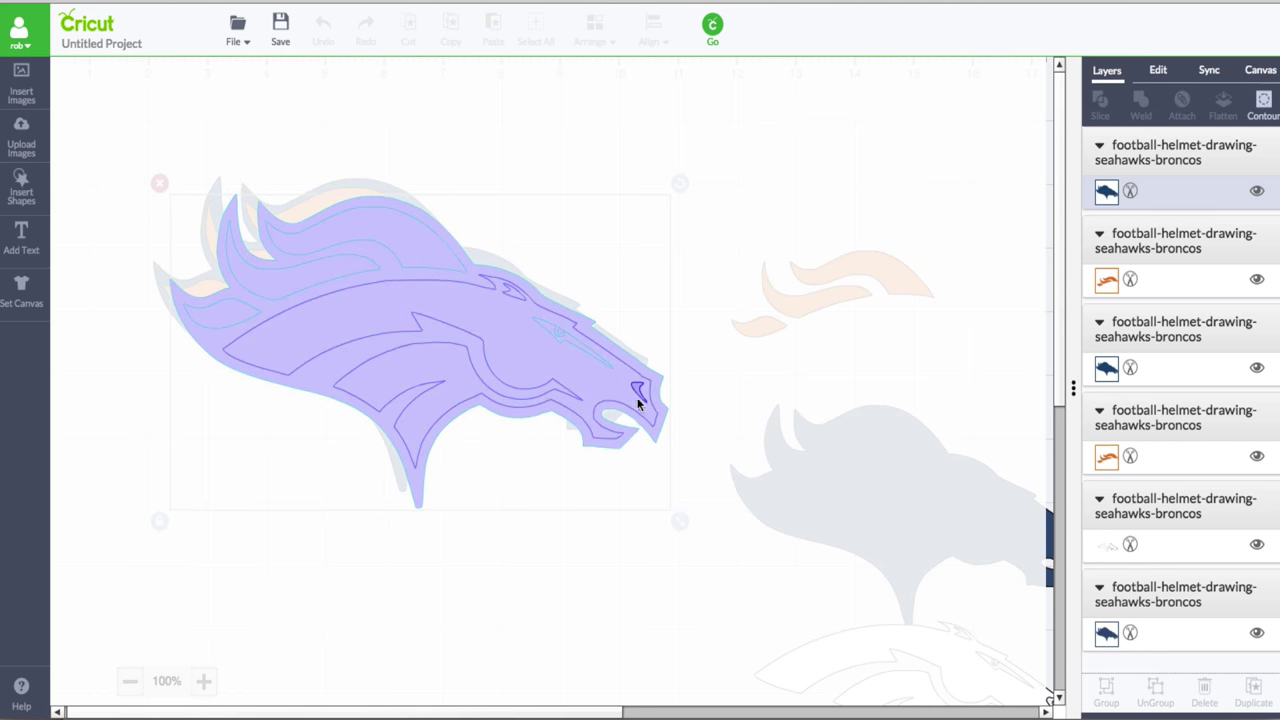
click(450, 589)
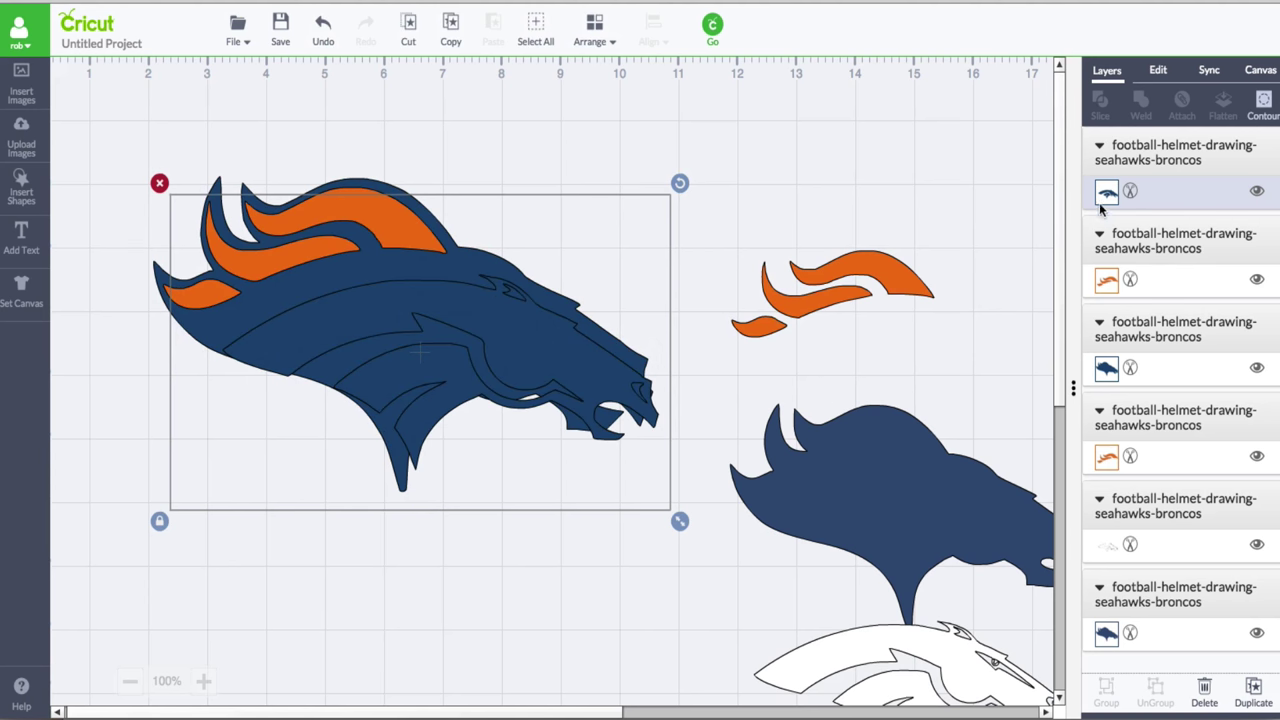
Colour the face copy white #ffffff and align it over the navy horse head
click(1107, 194)
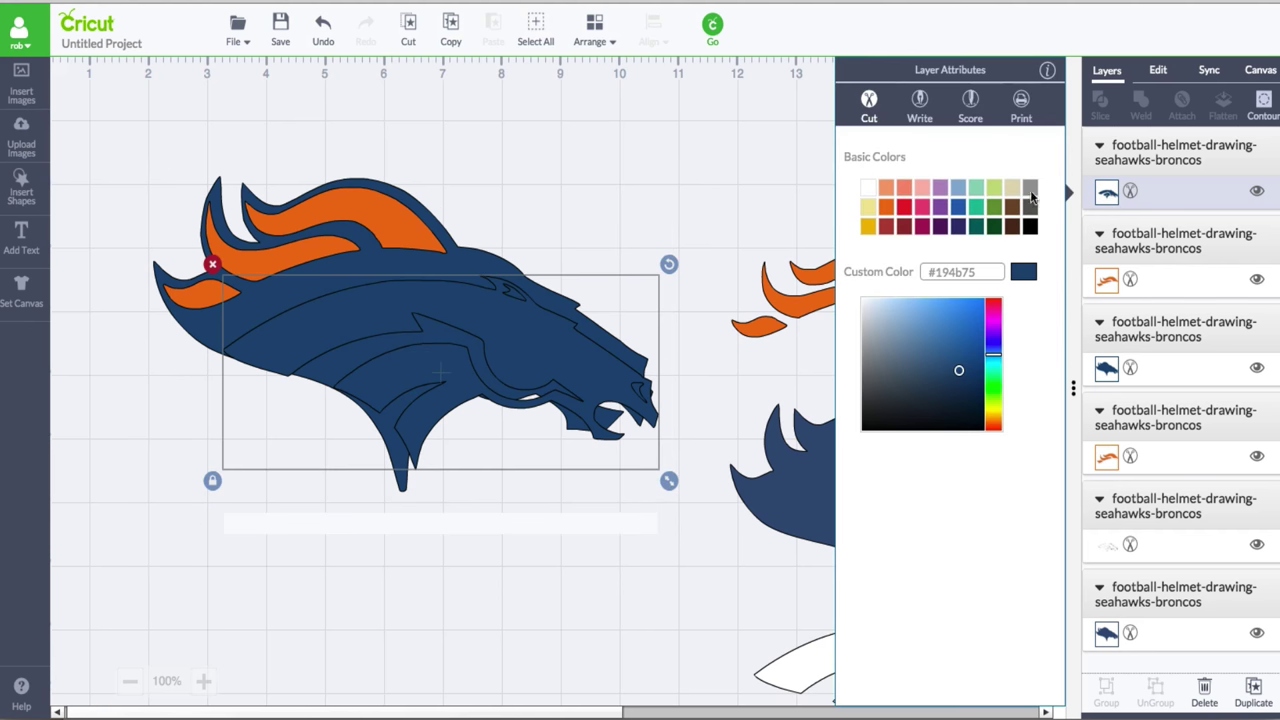
click(867, 187)
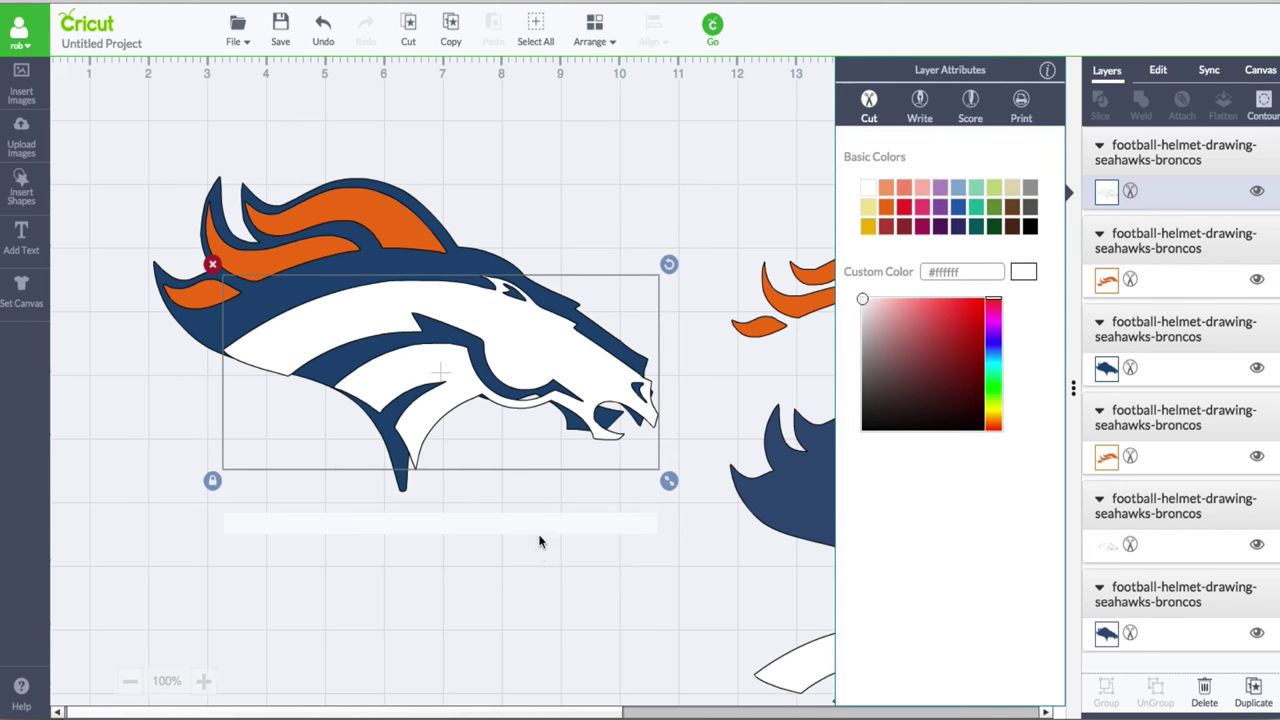
drag(550, 360, 531, 345)
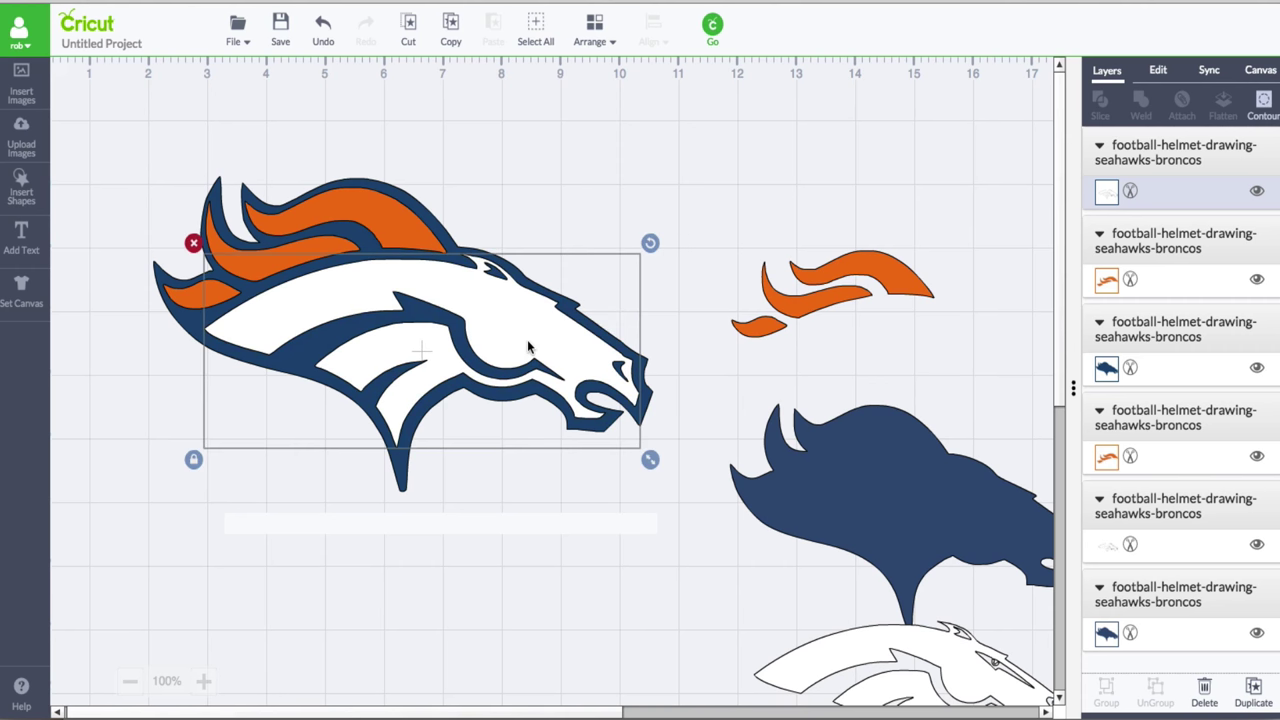
click(1263, 104)
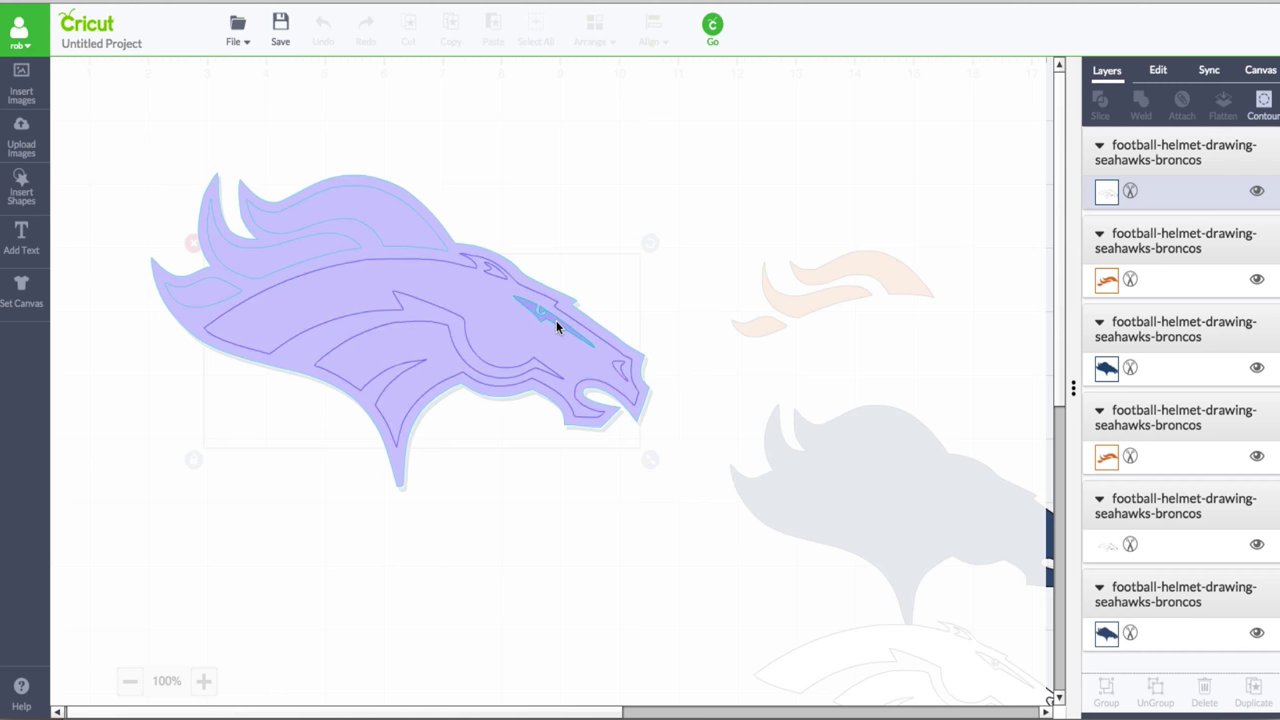
Close the white face layer's Contour window unchanged, revealing the stacked navy, orange and white Broncos logo
click(558, 557)
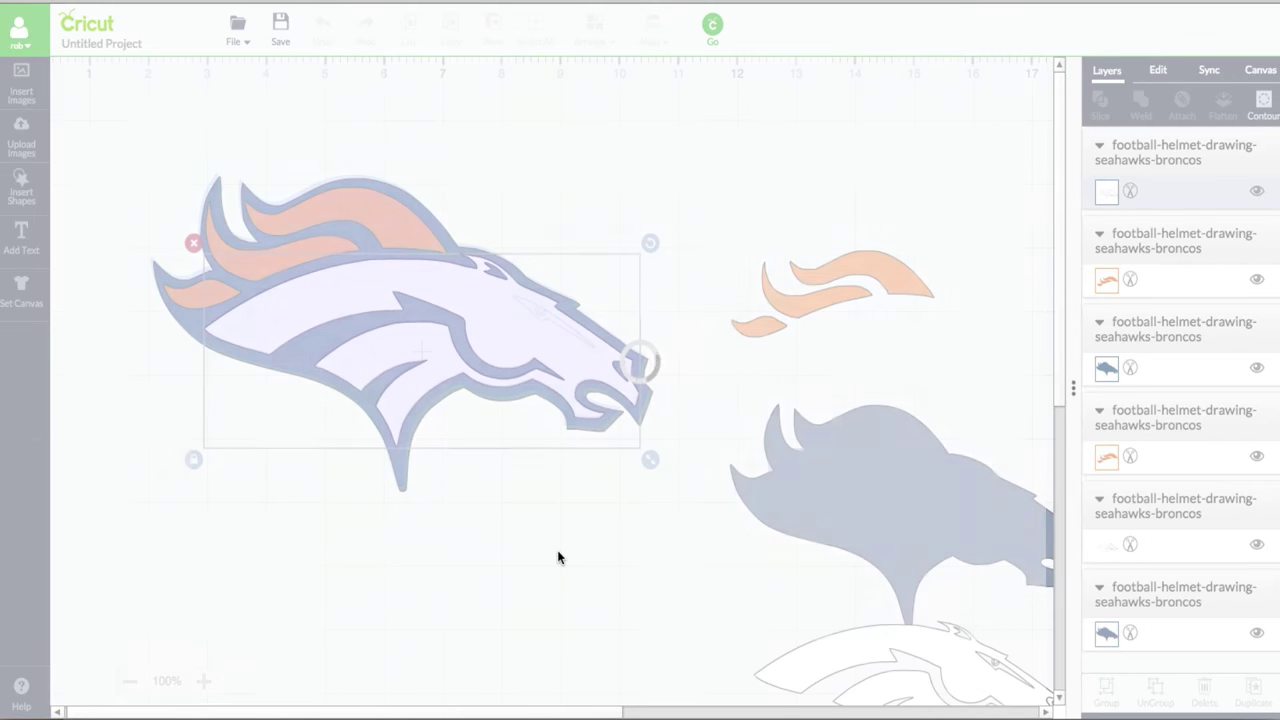